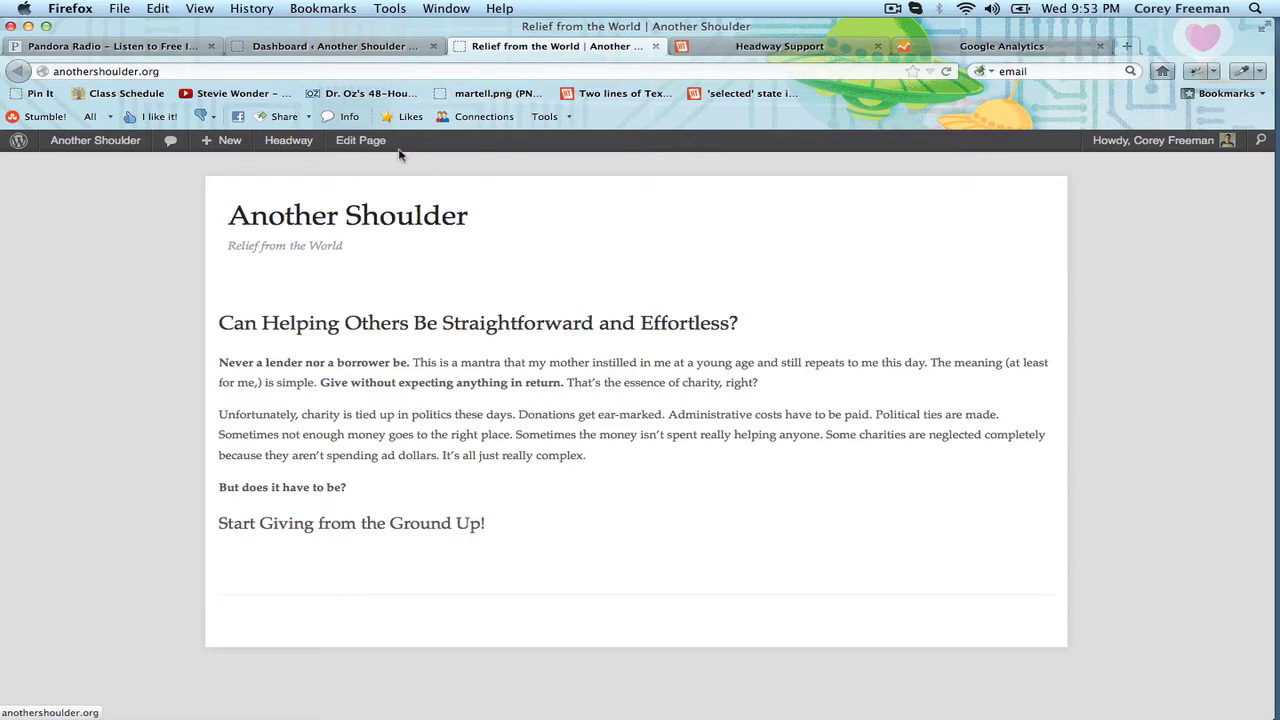
Switch from the live front page back to the Another Shoulder admin Dashboard tab
{"action": "left_click", "coordinate": [336, 46]}
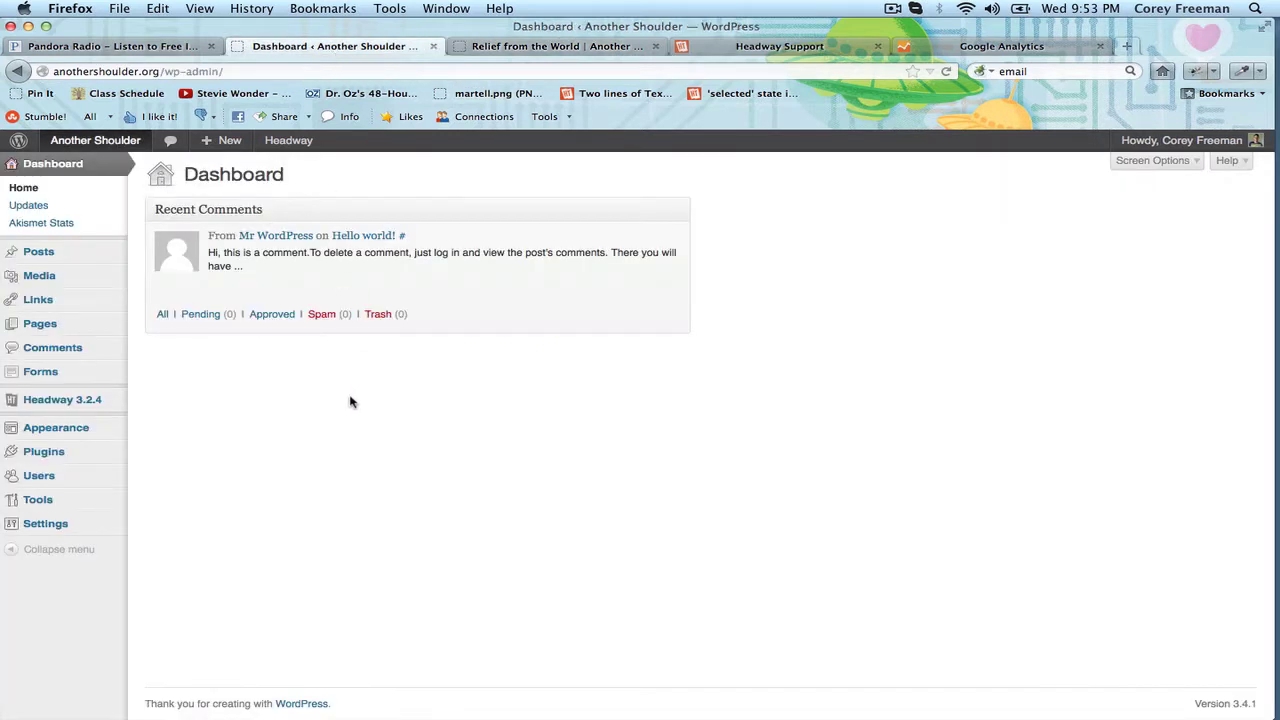
{"action": "left_click", "coordinate": [470, 47]}
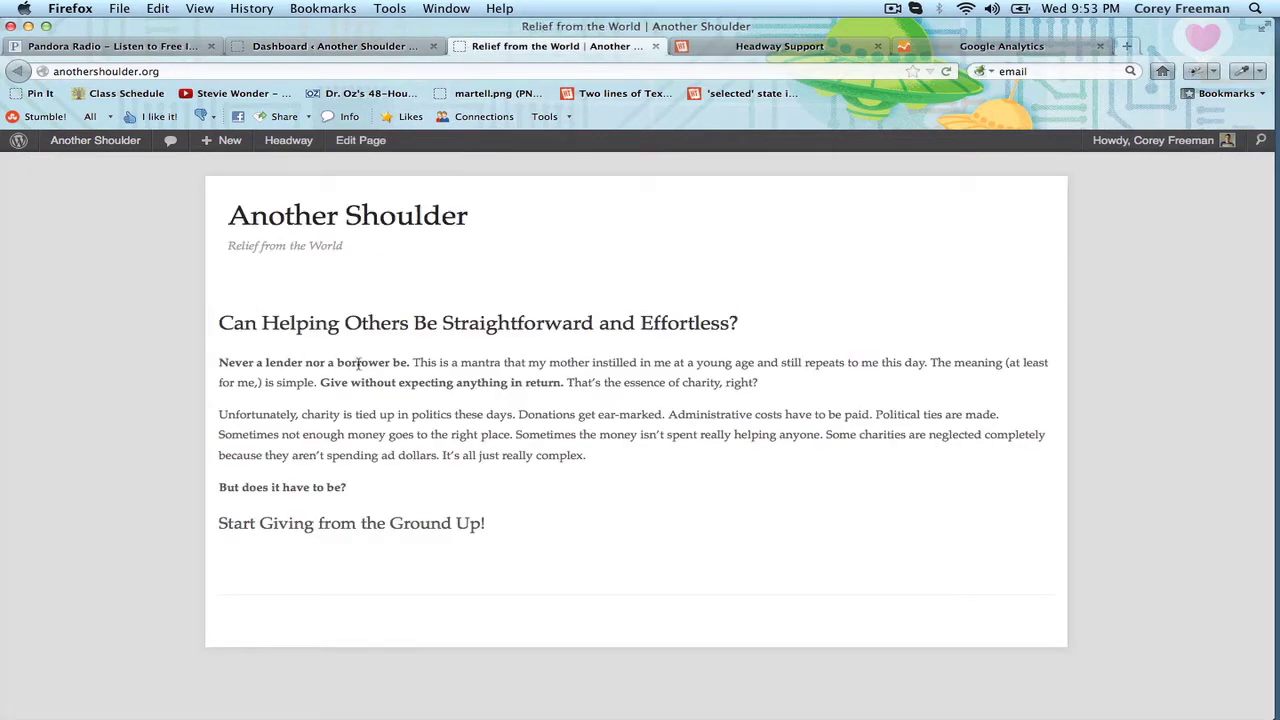
{"action": "left_click", "coordinate": [378, 48]}
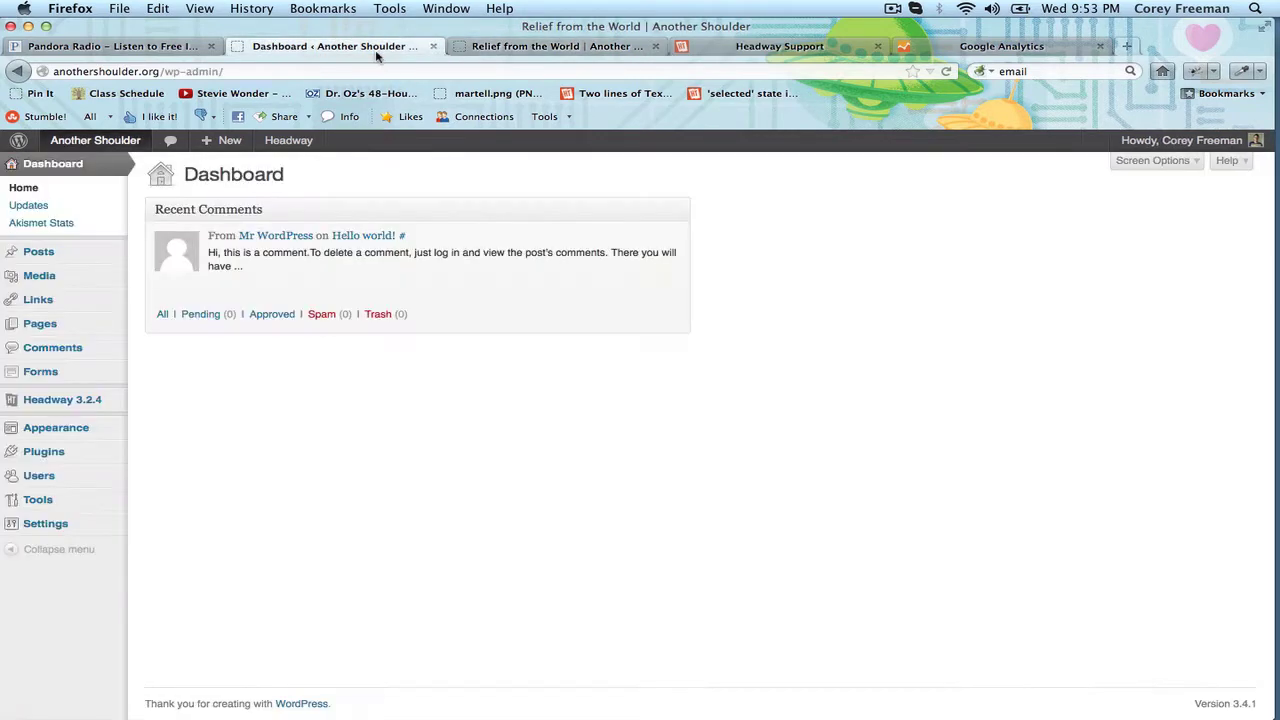
Search Plugins > Add New for 'google analyticator' and close the Google Analytics tab
{"action": "mouse_move", "coordinate": [127, 423]}
{"action": "mouse_move", "coordinate": [86, 451]}
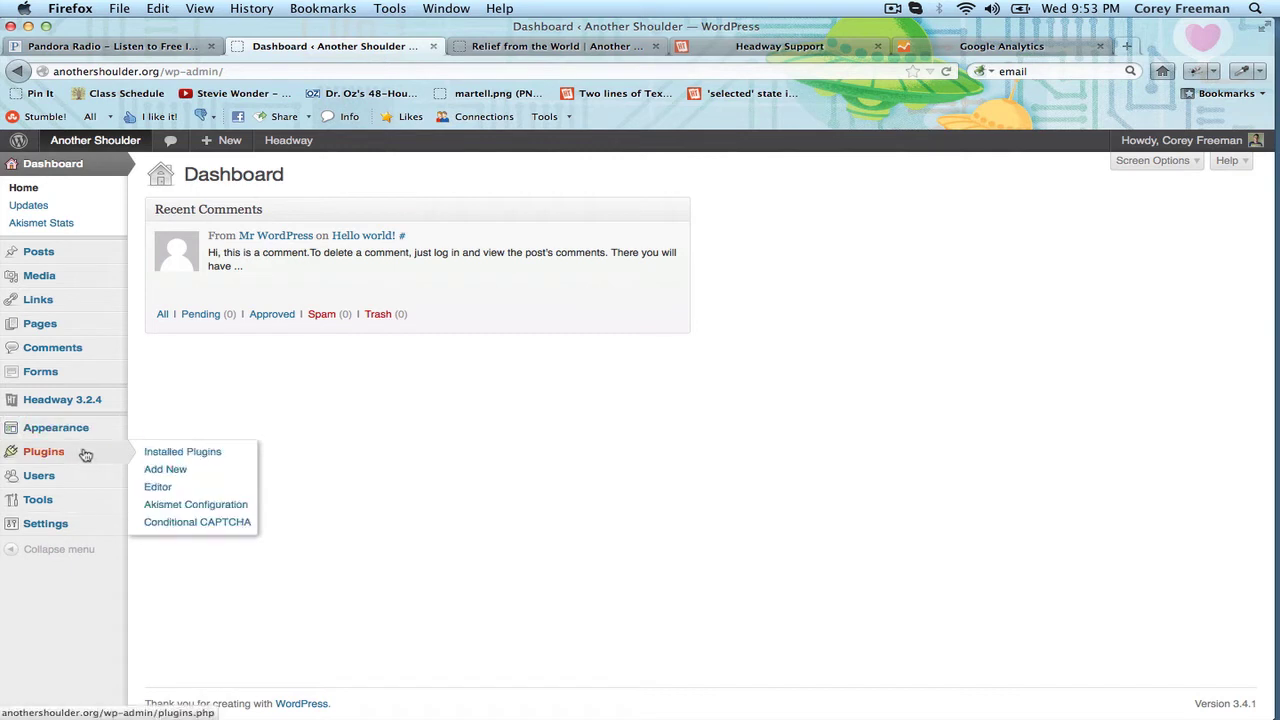
{"action": "left_click", "coordinate": [235, 478]}
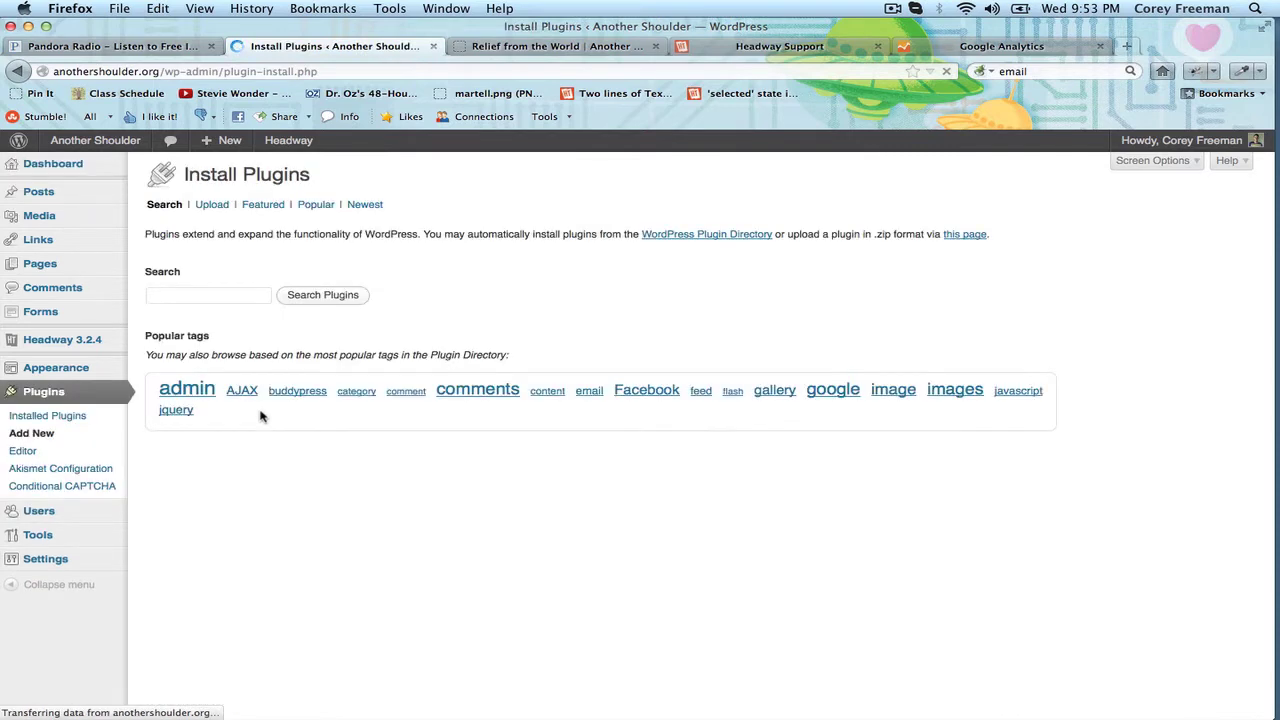
{"action": "left_click", "coordinate": [228, 299]}
{"action": "type", "text": "google analyt"}
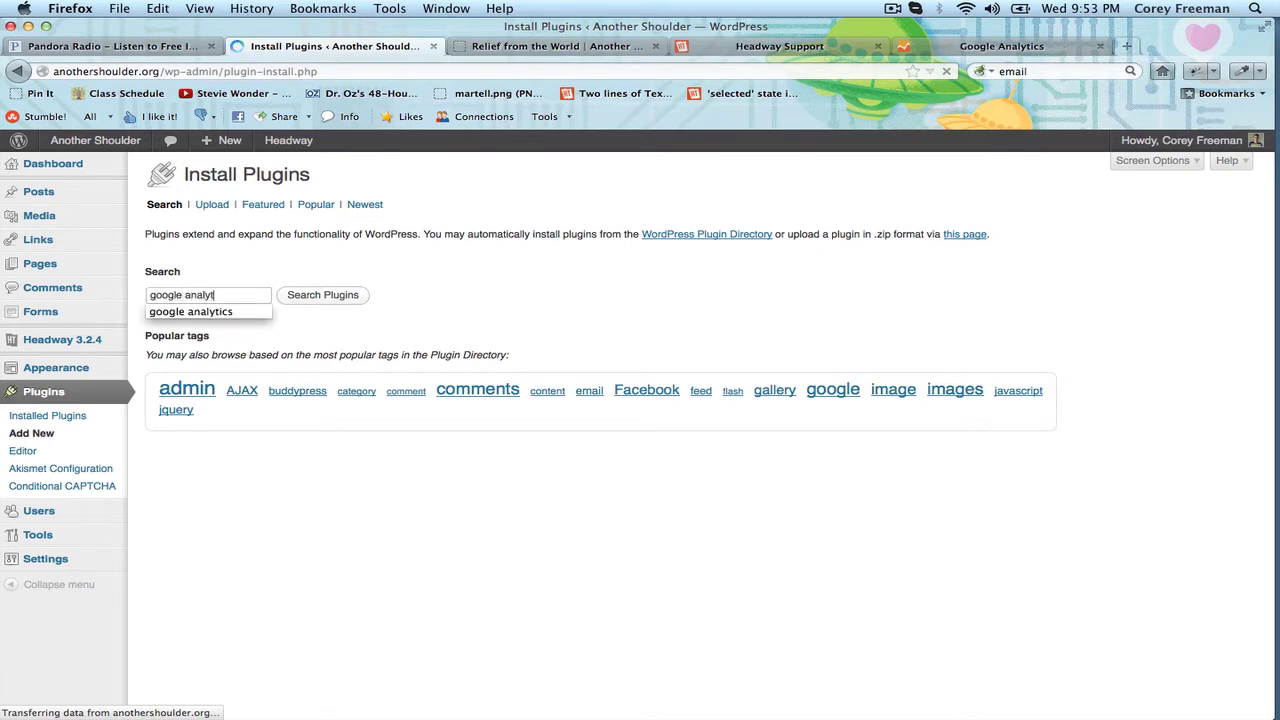
{"action": "type", "text": "icator"}
{"action": "key", "text": "Return"}
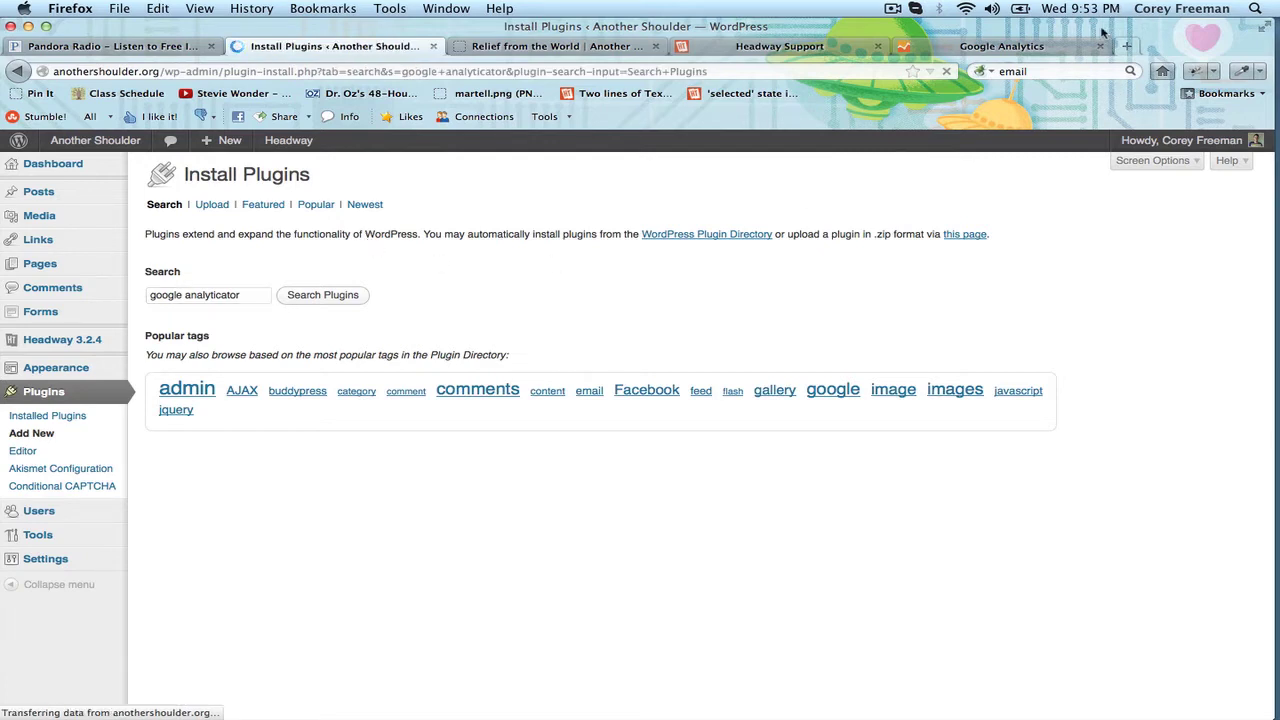
{"action": "left_click", "coordinate": [1100, 46]}
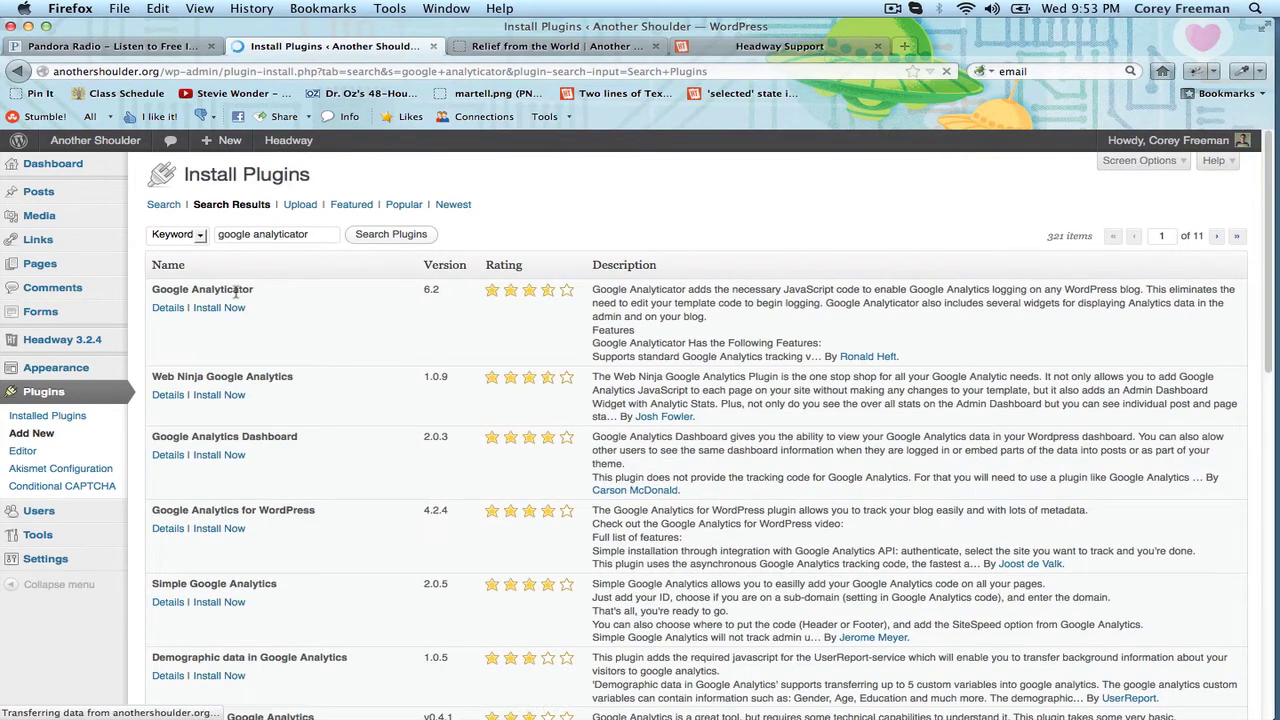
Install Google Analyticator 6.2 and open the Installed Plugins list in a new tab
{"action": "left_click", "coordinate": [228, 312]}
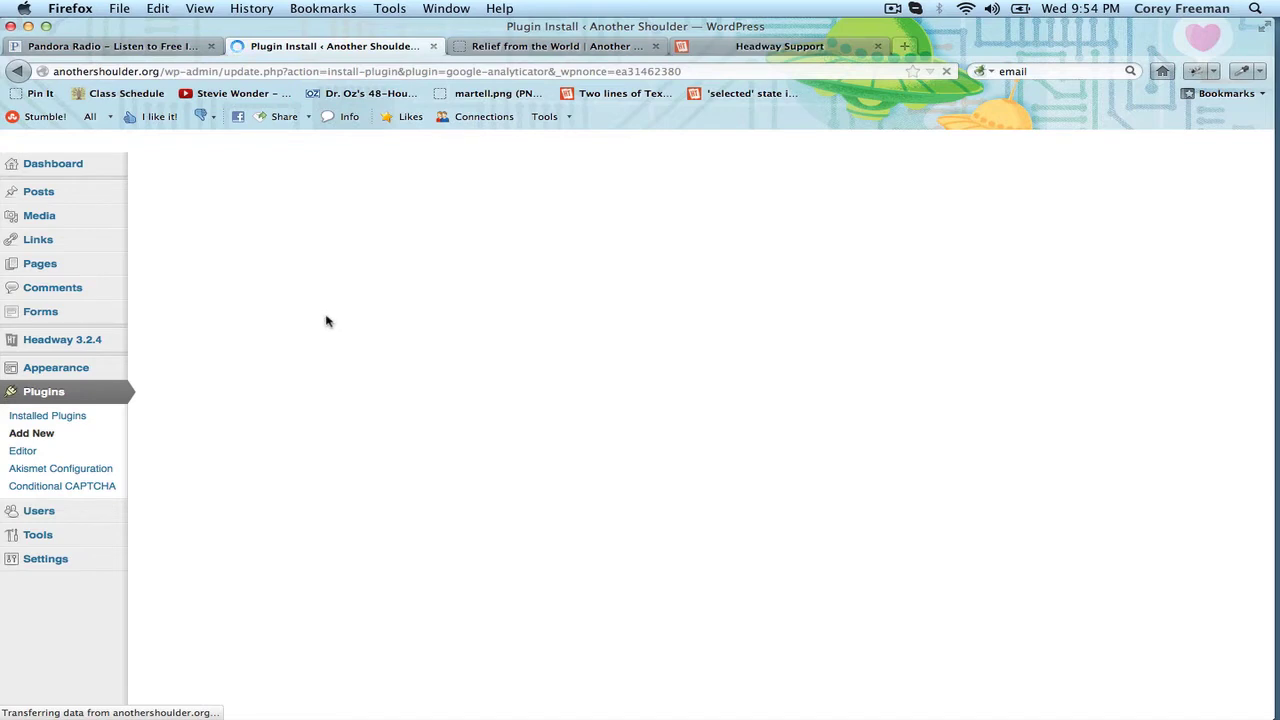
{"action": "right_click", "coordinate": [58, 418]}
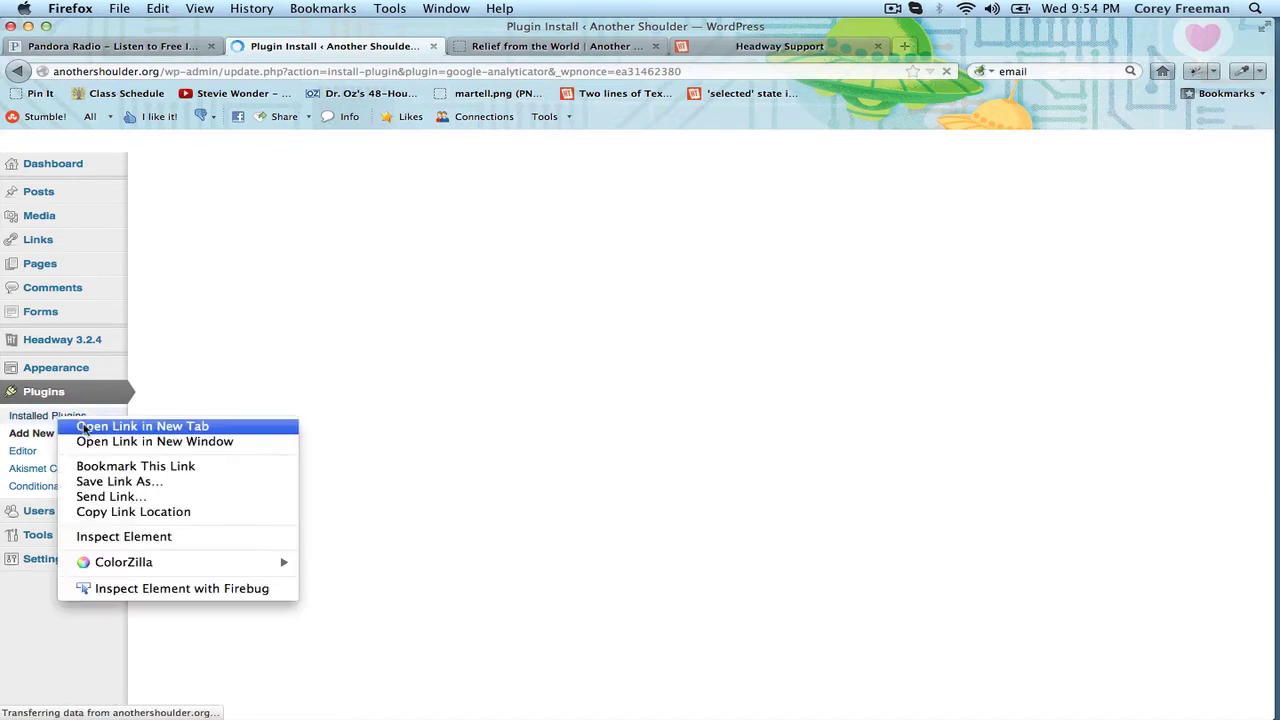
{"action": "left_click", "coordinate": [100, 426]}
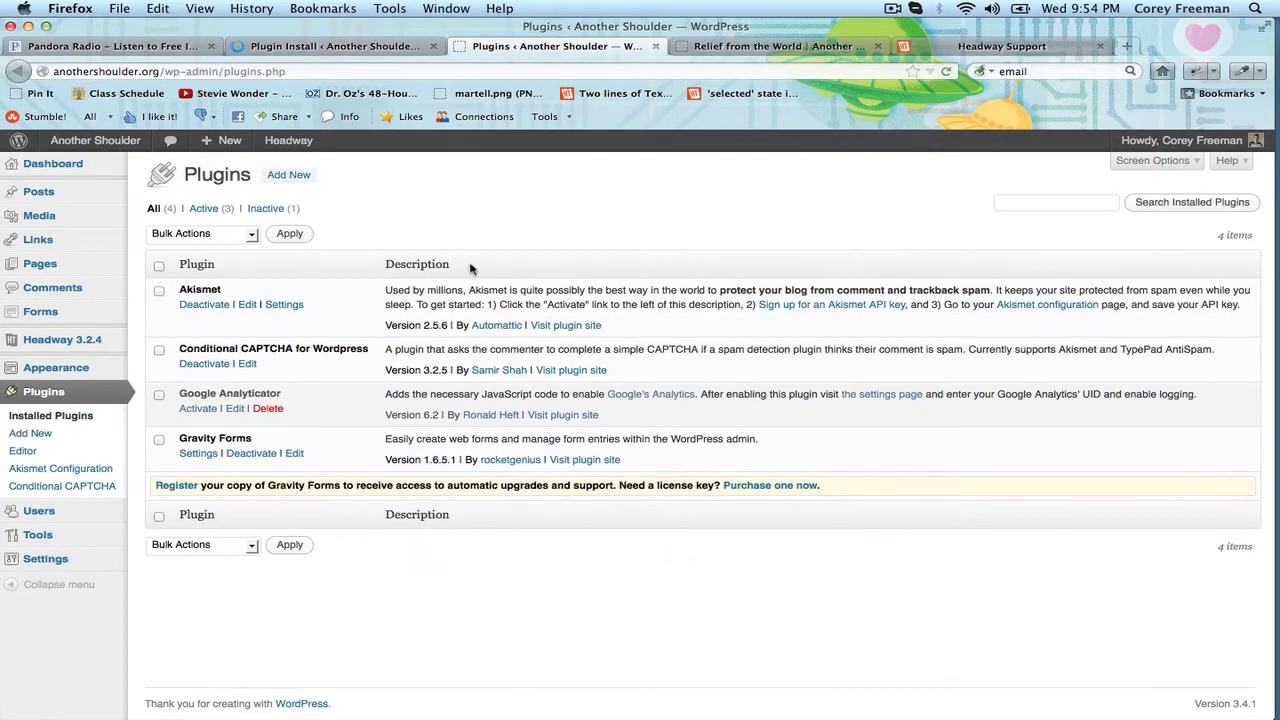
Activate Google Analyticator from the installed plugins list
{"action": "left_click", "coordinate": [400, 47]}
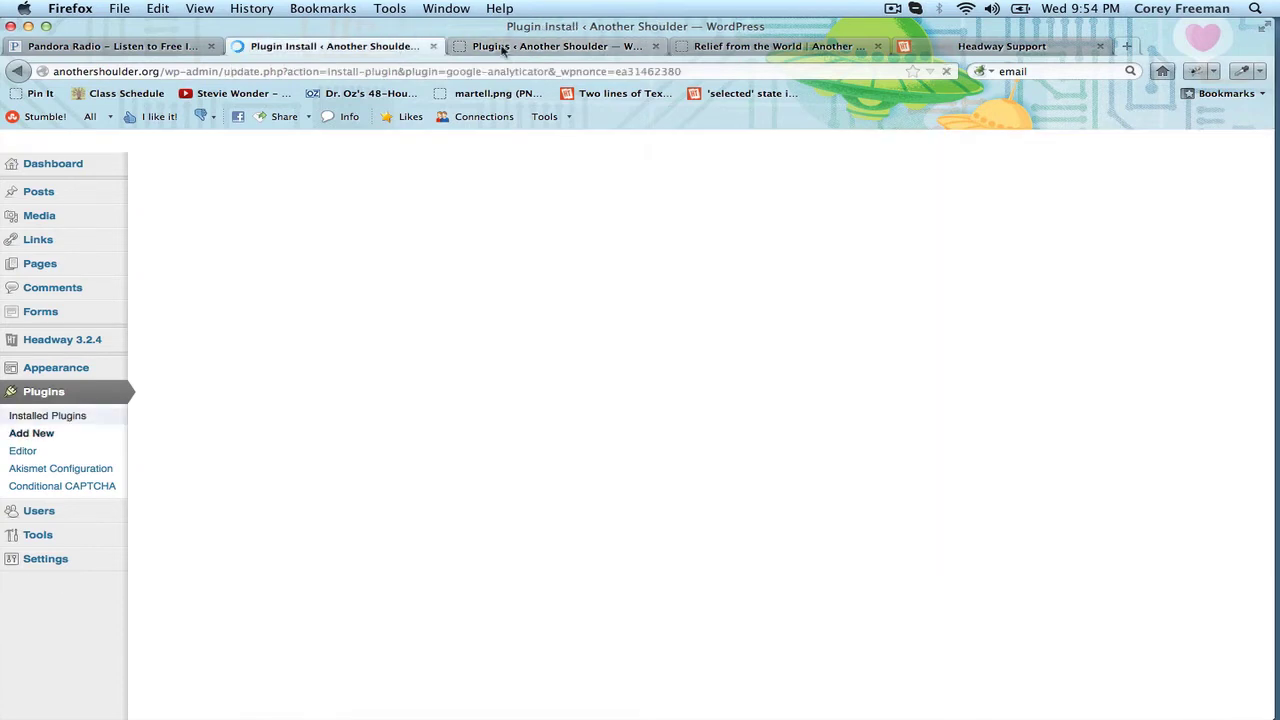
{"action": "left_click", "coordinate": [505, 47]}
{"action": "left_click", "coordinate": [198, 410]}
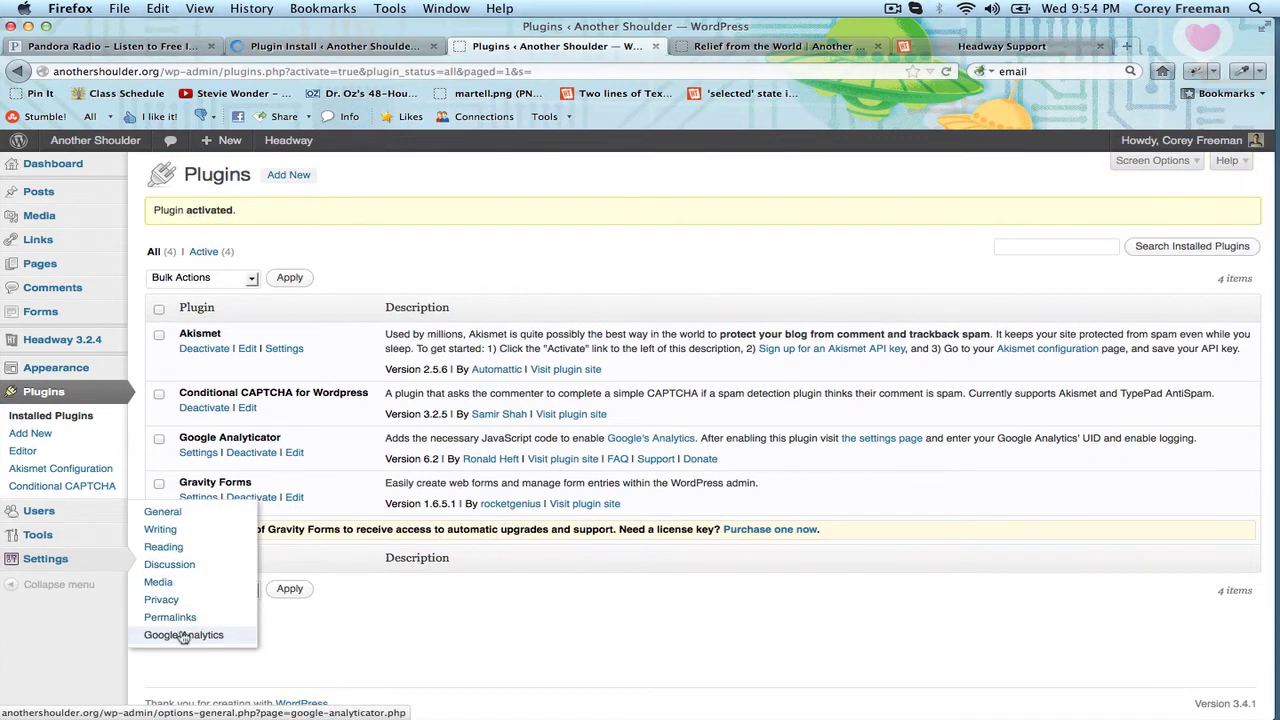
Open Settings > Google Analytics, close the leftover install tab, and start the Google login
{"action": "left_click", "coordinate": [178, 634]}
{"action": "left_click", "coordinate": [424, 47]}
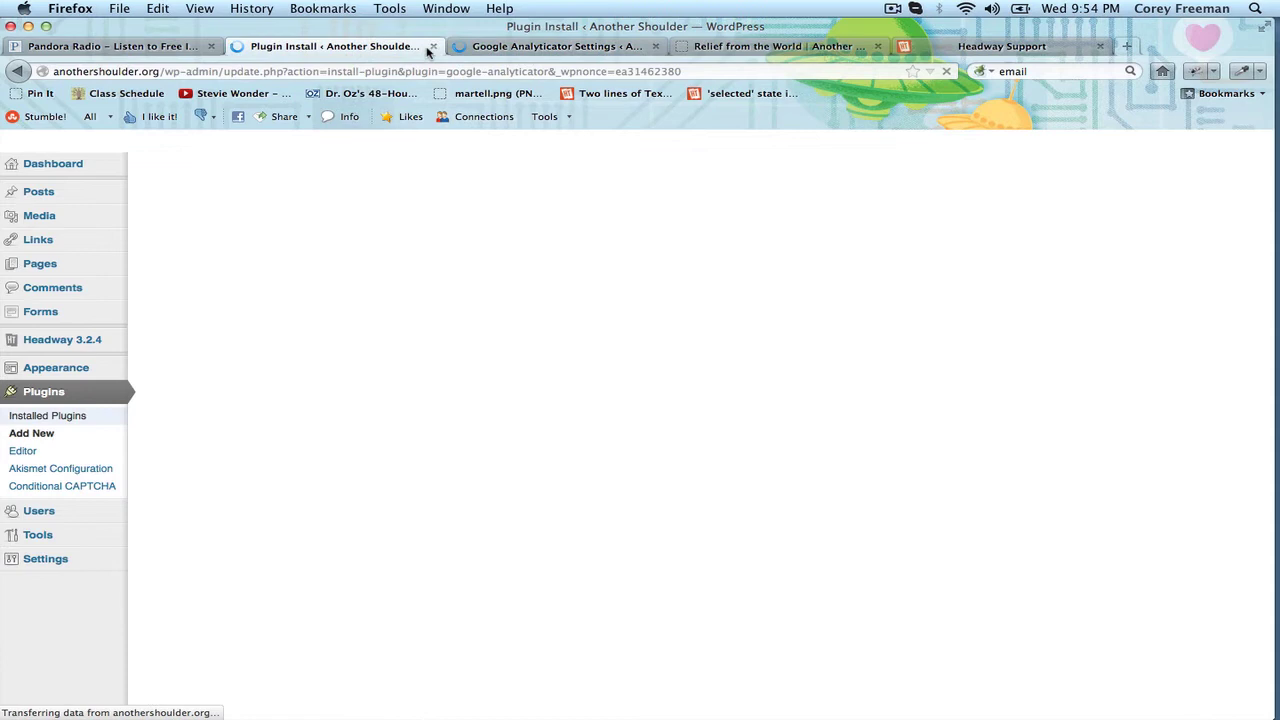
{"action": "left_click", "coordinate": [433, 46]}
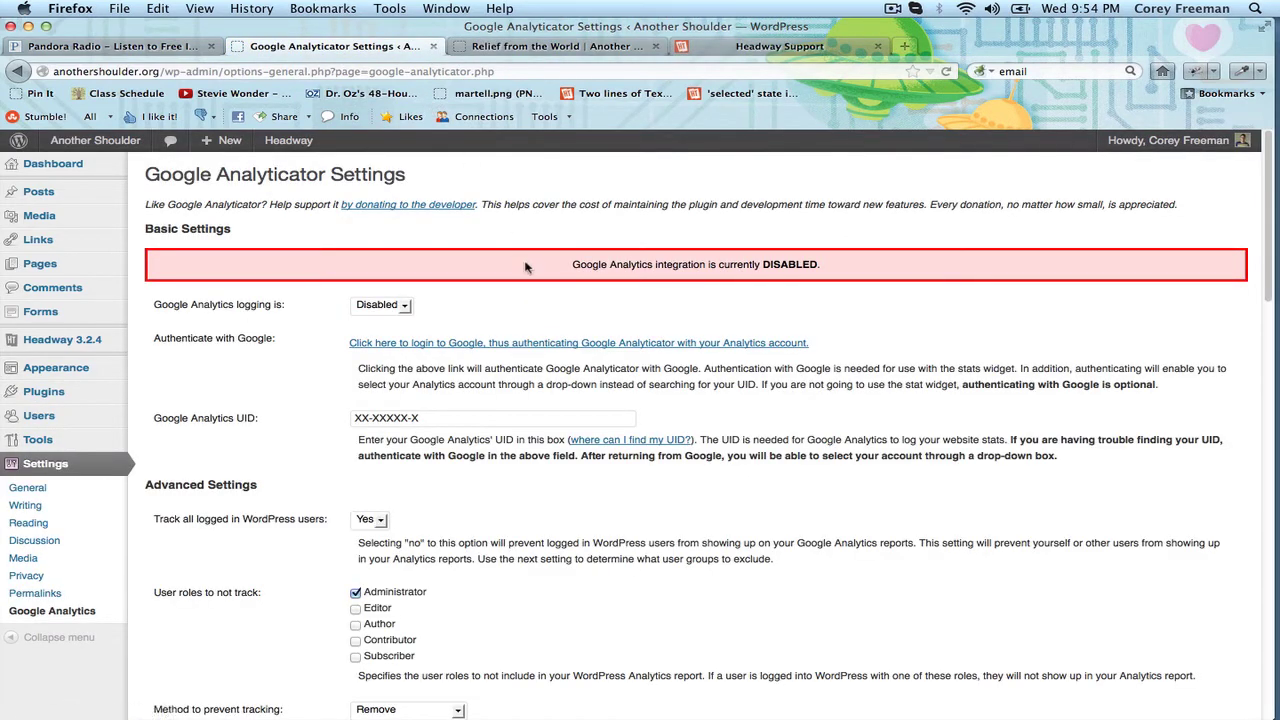
{"action": "left_click", "coordinate": [504, 347]}
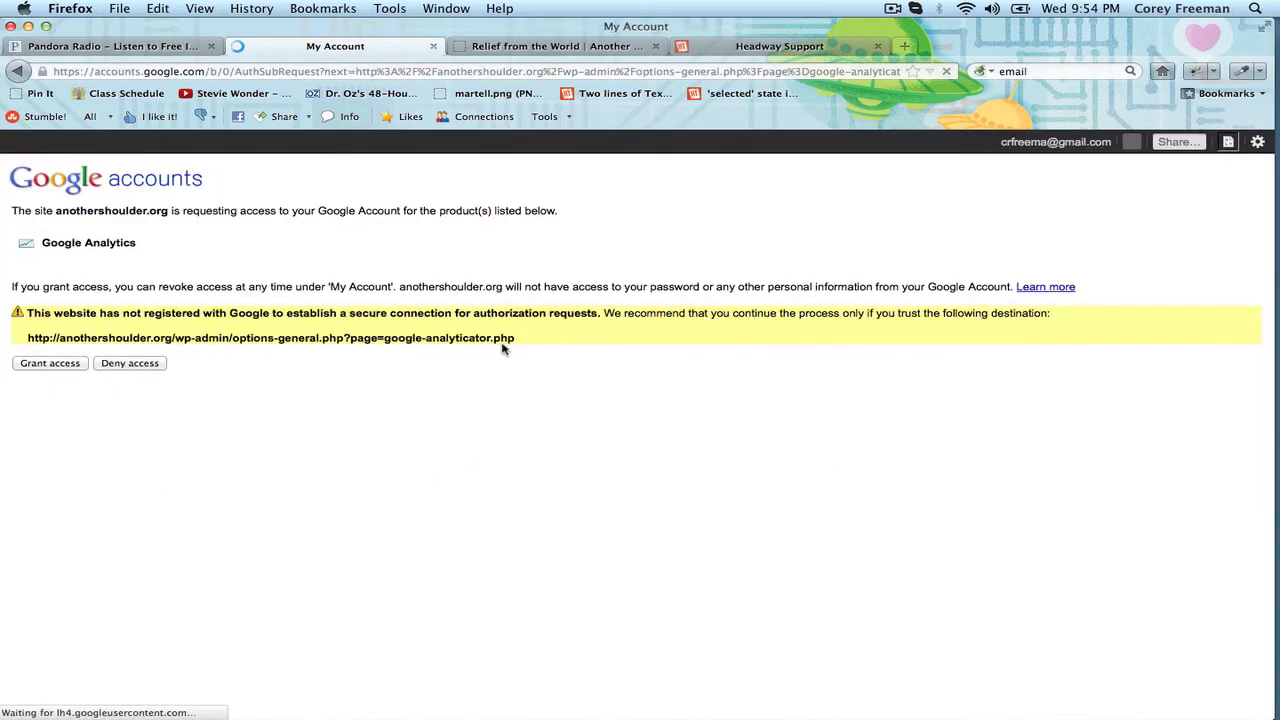
Grant the site access to Google Analytics and switch to the front-page tab
{"action": "left_click", "coordinate": [70, 366]}
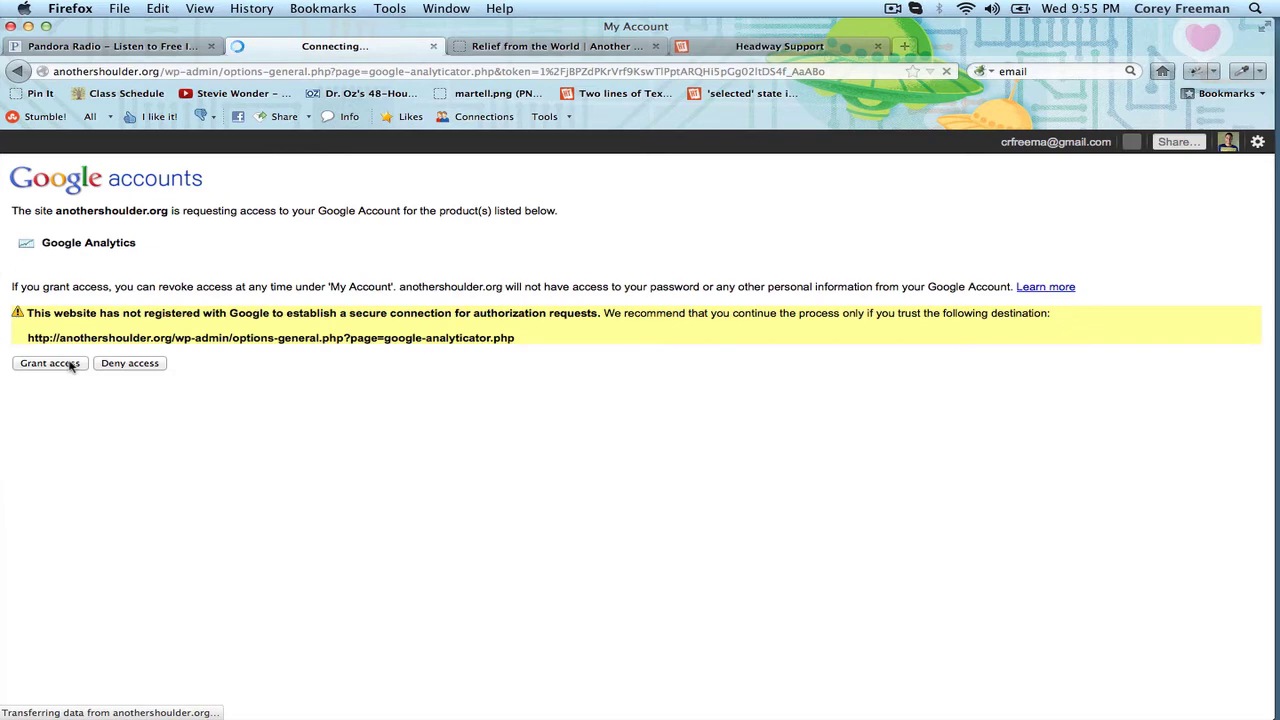
{"action": "left_click", "coordinate": [517, 50]}
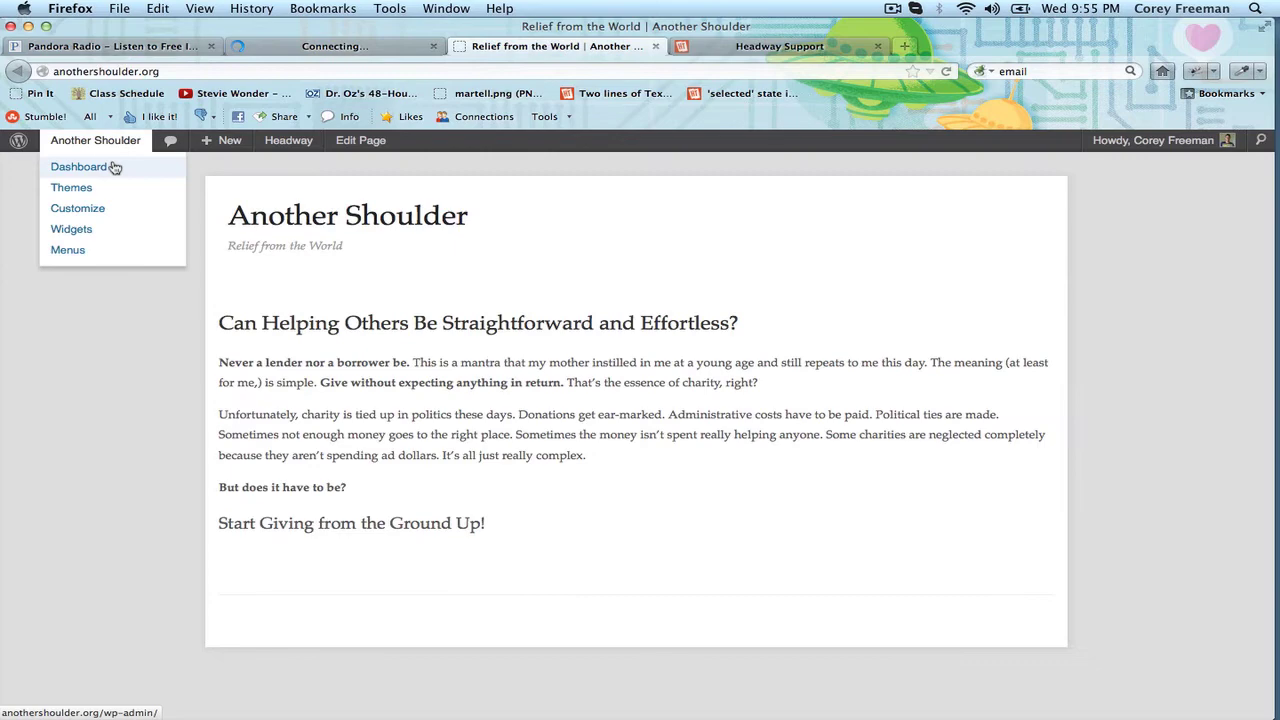
Close the extra Dashboard and Headway Support tabs, keeping the Google Analyticator settings tab
{"action": "left_click", "coordinate": [109, 166]}
{"action": "left_click", "coordinate": [370, 47]}
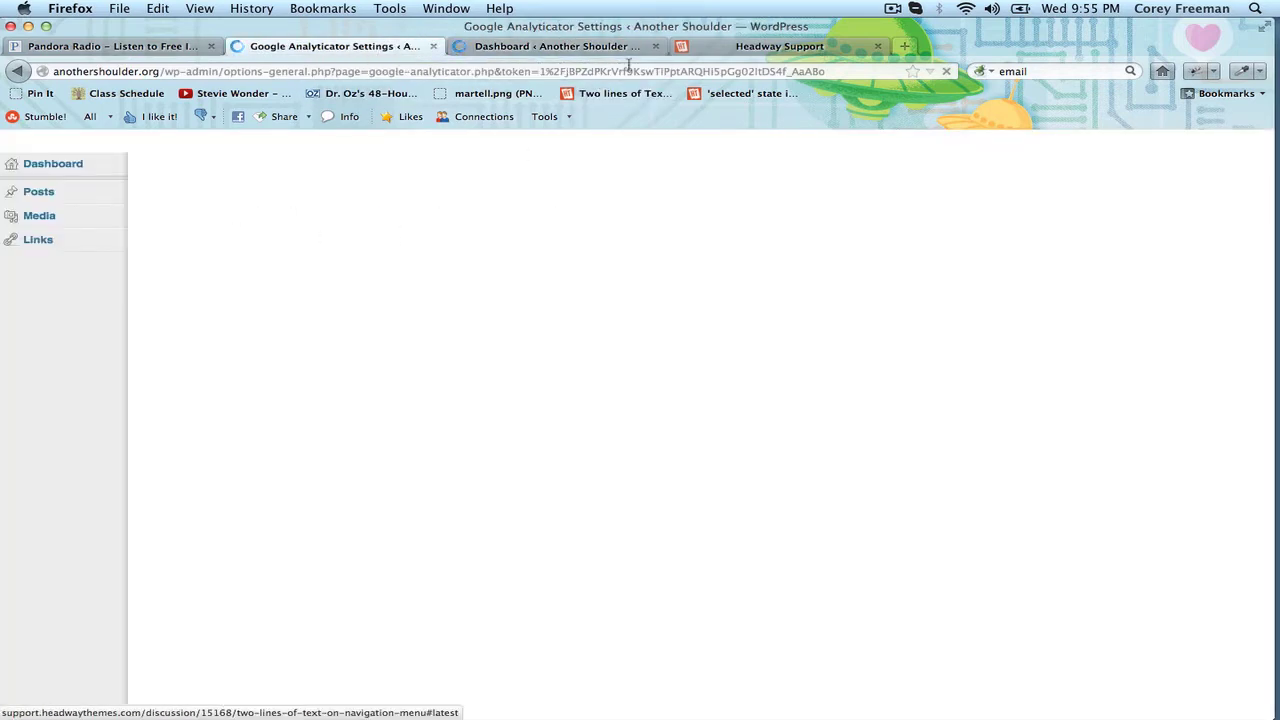
{"action": "left_click", "coordinate": [654, 48]}
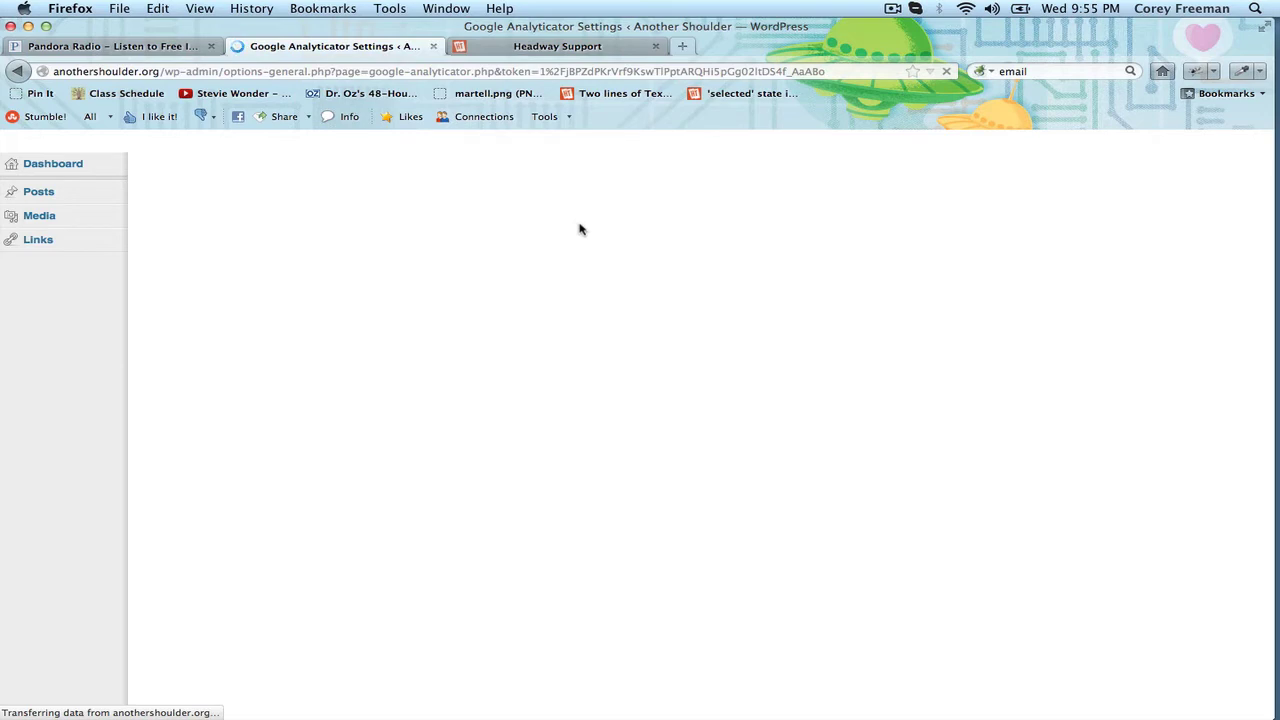
{"action": "left_click", "coordinate": [655, 46]}
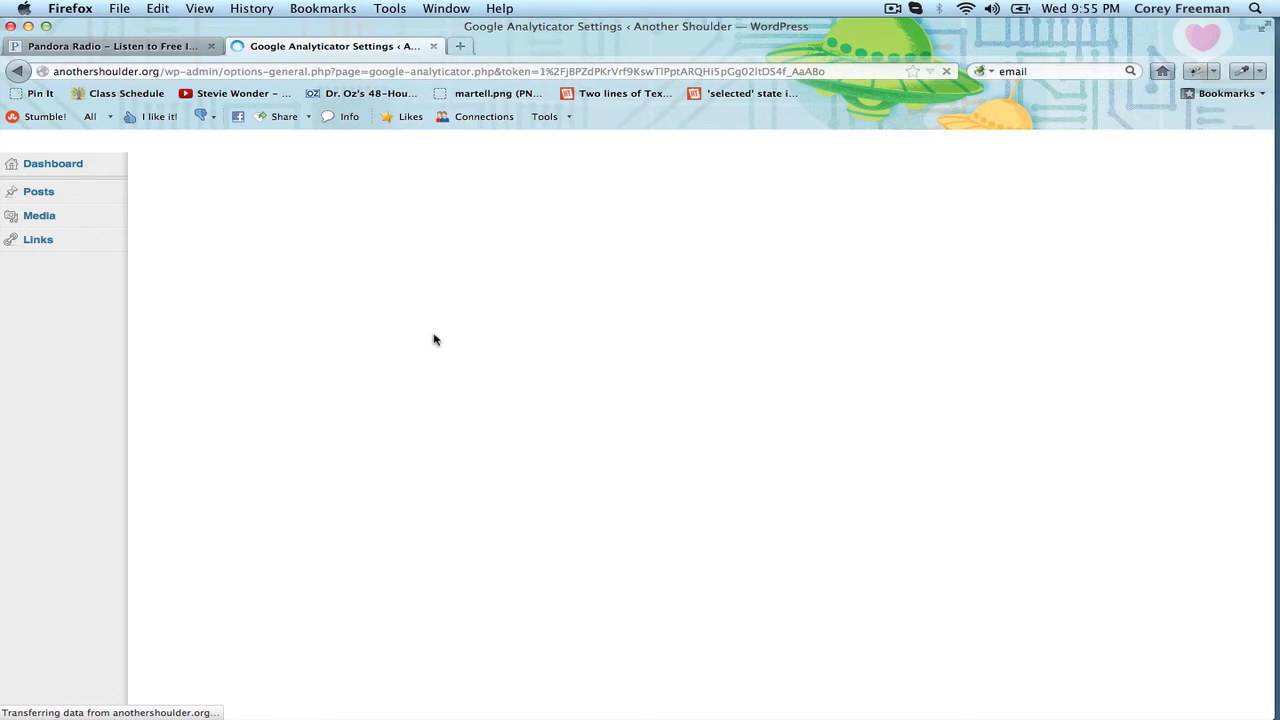
Open the Dashboard in a new tab and move the Google Analytics Summary widget to the right column
{"action": "right_click", "coordinate": [80, 164]}
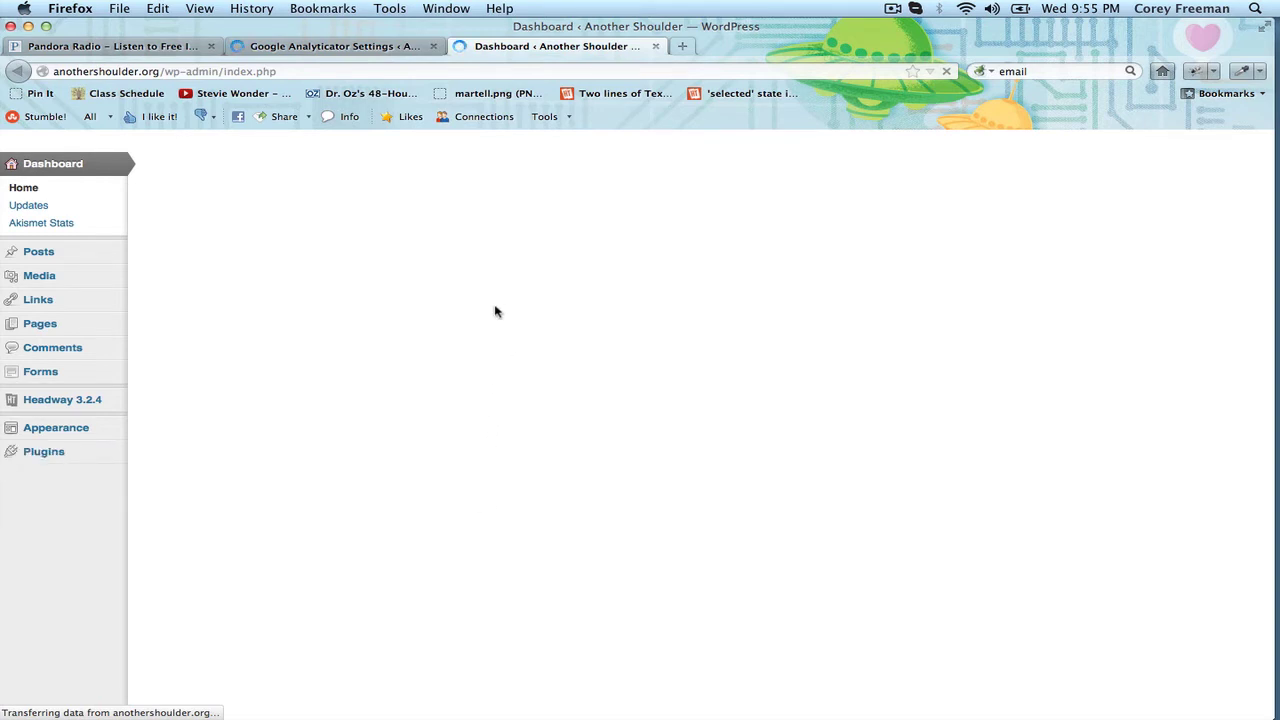
{"action": "left_click", "coordinate": [305, 46]}
{"action": "left_click", "coordinate": [510, 46]}
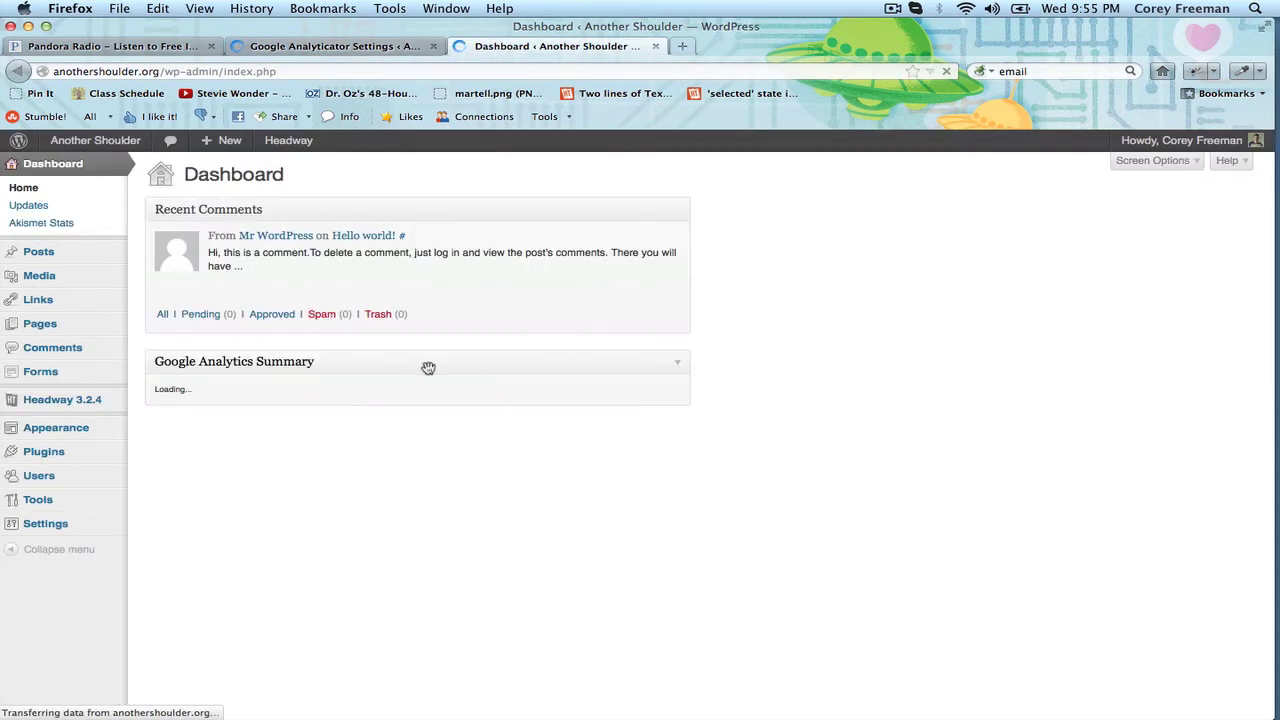
{"action": "left_click", "coordinate": [892, 8]}
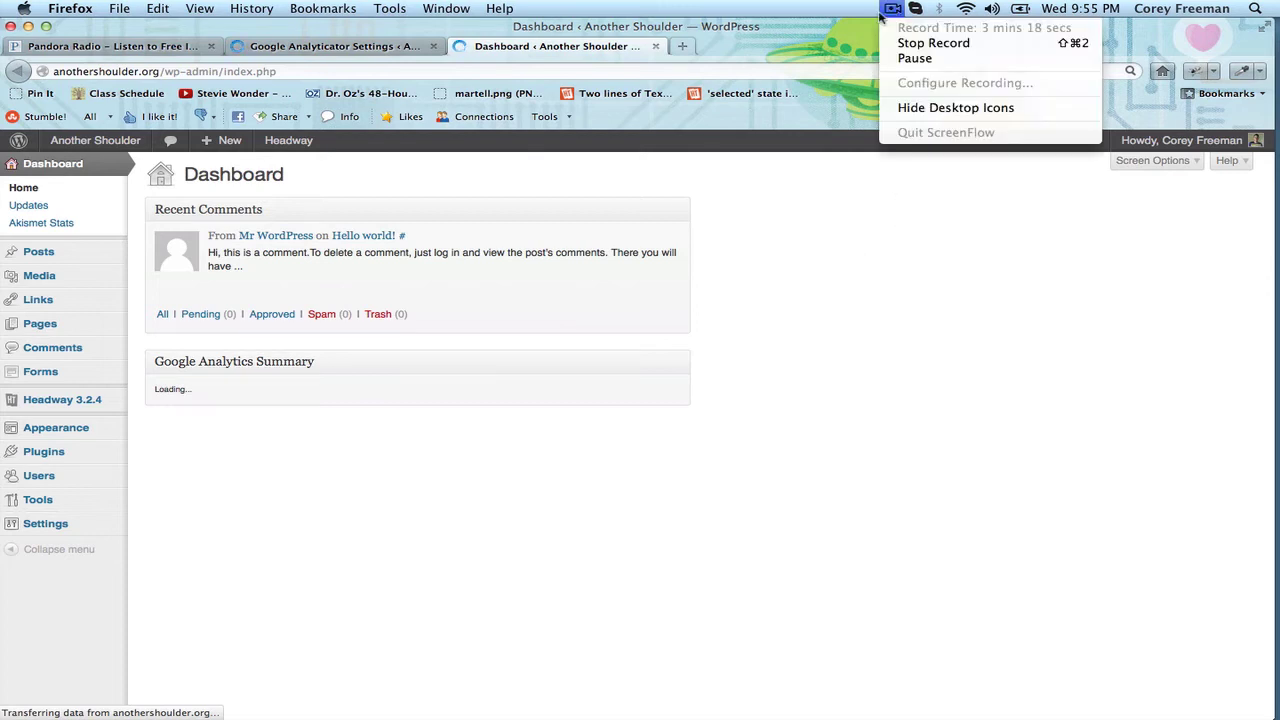
{"action": "left_click", "coordinate": [820, 52]}
{"action": "left_click_drag", "start_coordinate": [337, 363], "coordinate": [791, 317]}
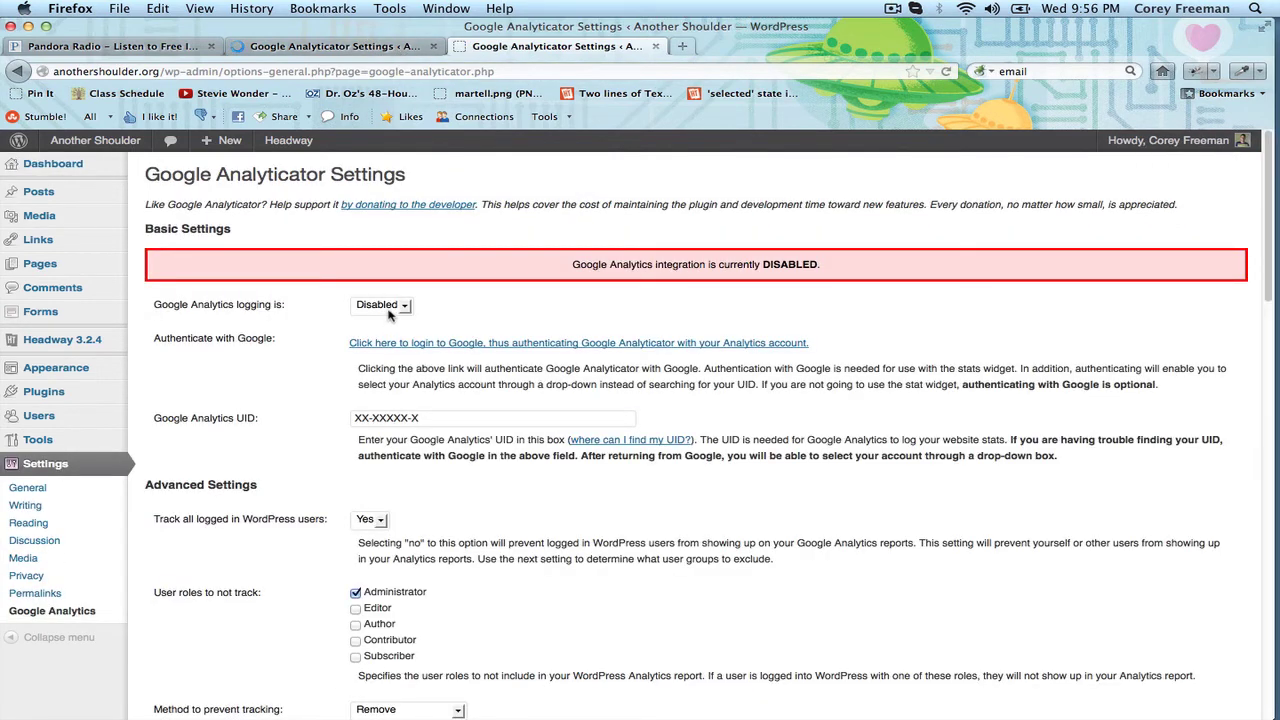
Set Google Analytics logging to Enabled and save the Google Analyticator settings
{"action": "left_click", "coordinate": [389, 313]}
{"action": "left_click", "coordinate": [390, 325]}
{"action": "left_click", "coordinate": [433, 46]}
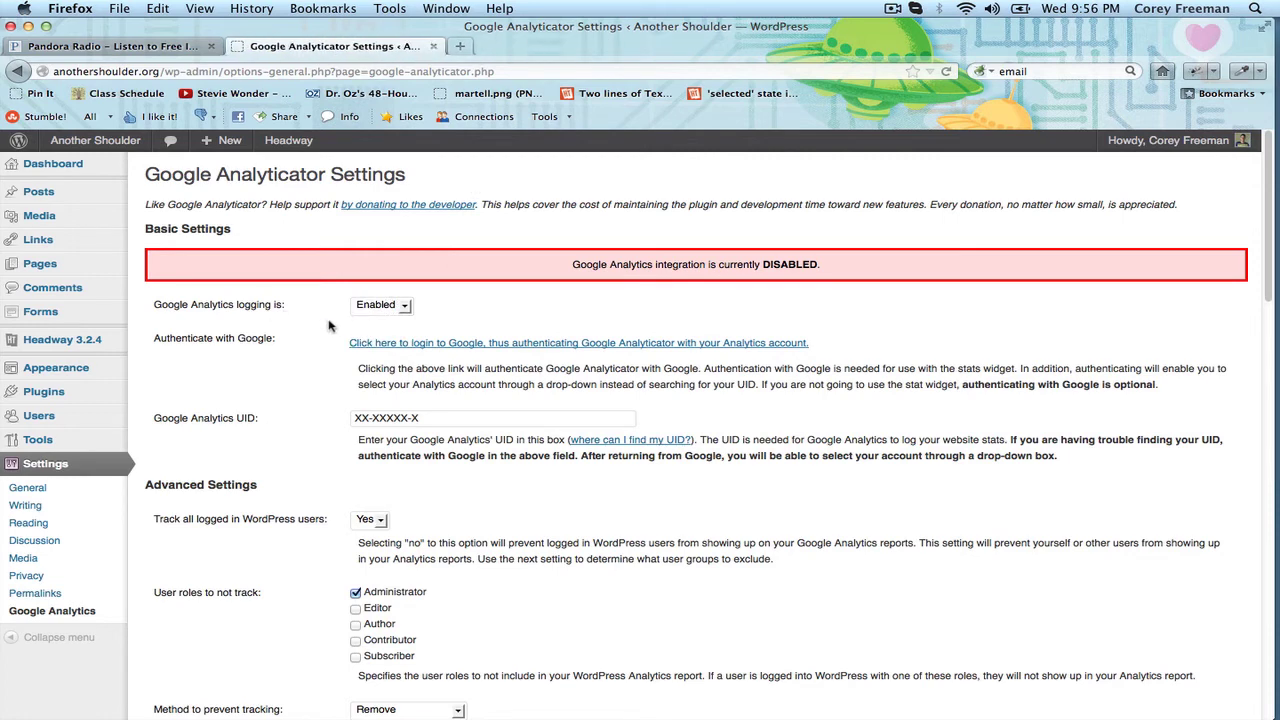
{"action": "scroll", "coordinate": [329, 326], "scroll_direction": "down", "scroll_amount": 4}
{"action": "scroll", "coordinate": [321, 323], "scroll_direction": "up", "scroll_amount": 3}
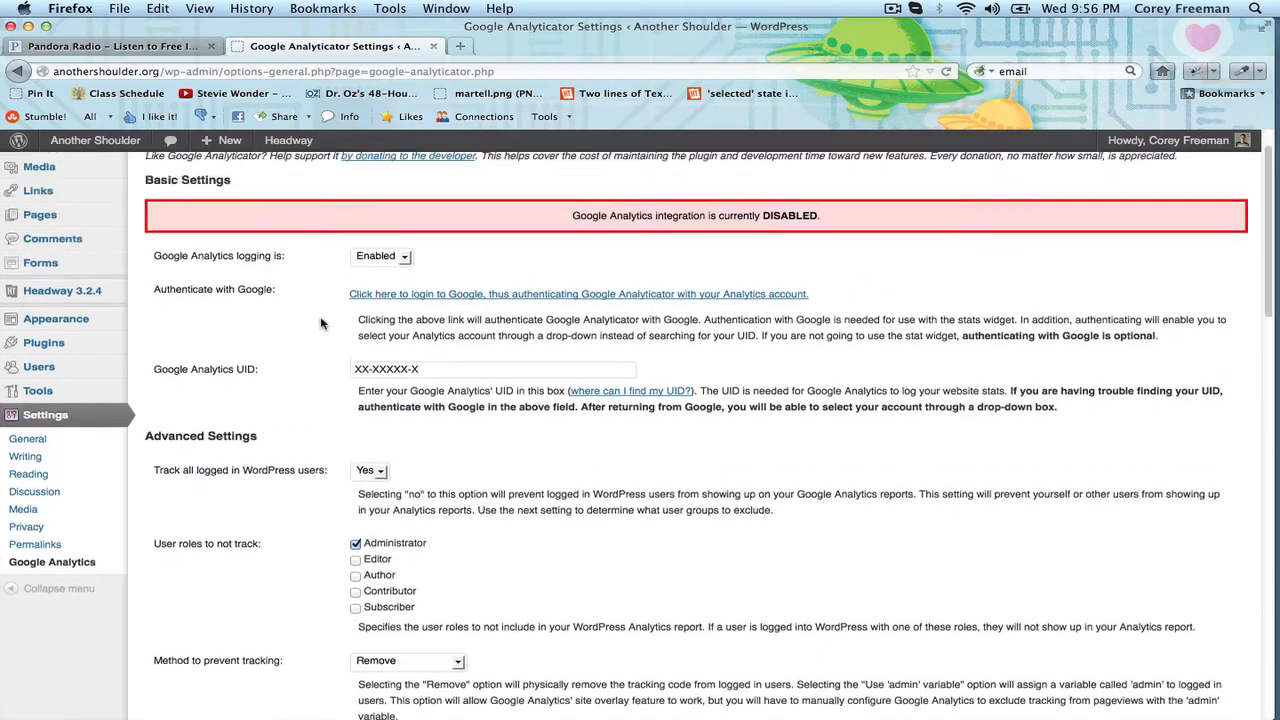
{"action": "scroll", "coordinate": [321, 323], "scroll_direction": "up", "scroll_amount": 1}
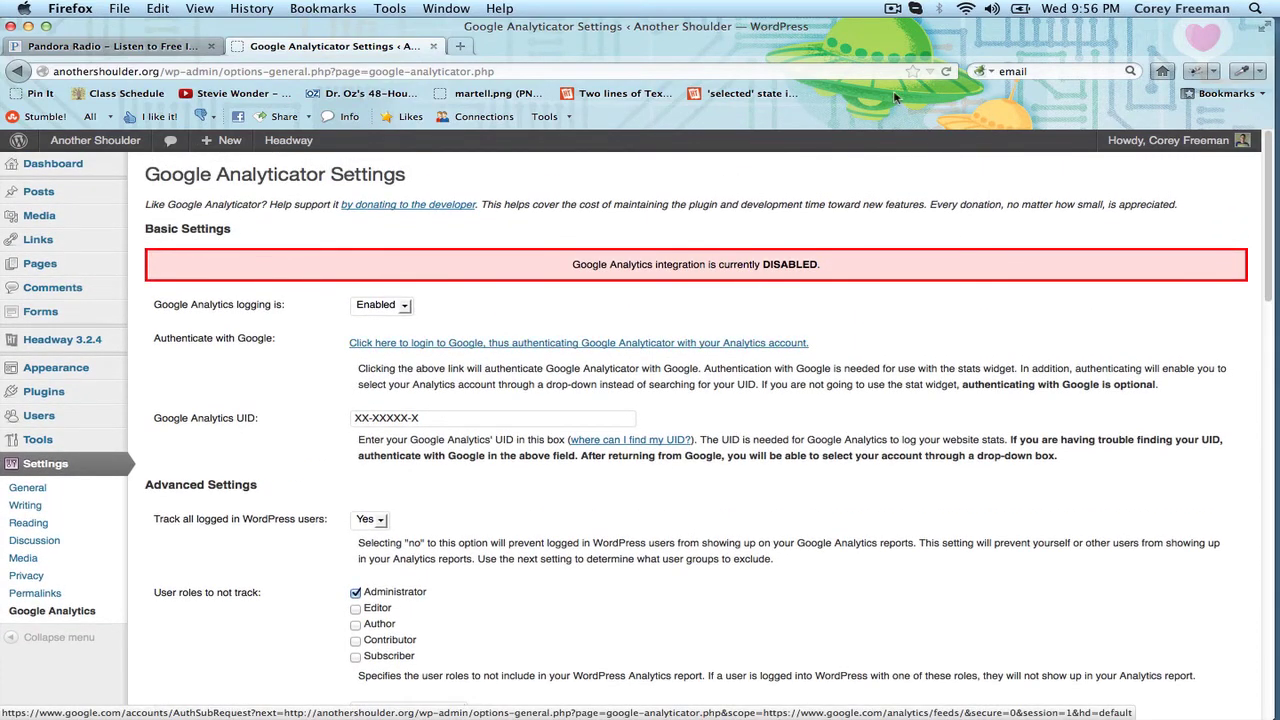
{"action": "scroll", "coordinate": [277, 607], "scroll_direction": "down", "scroll_amount": 10}
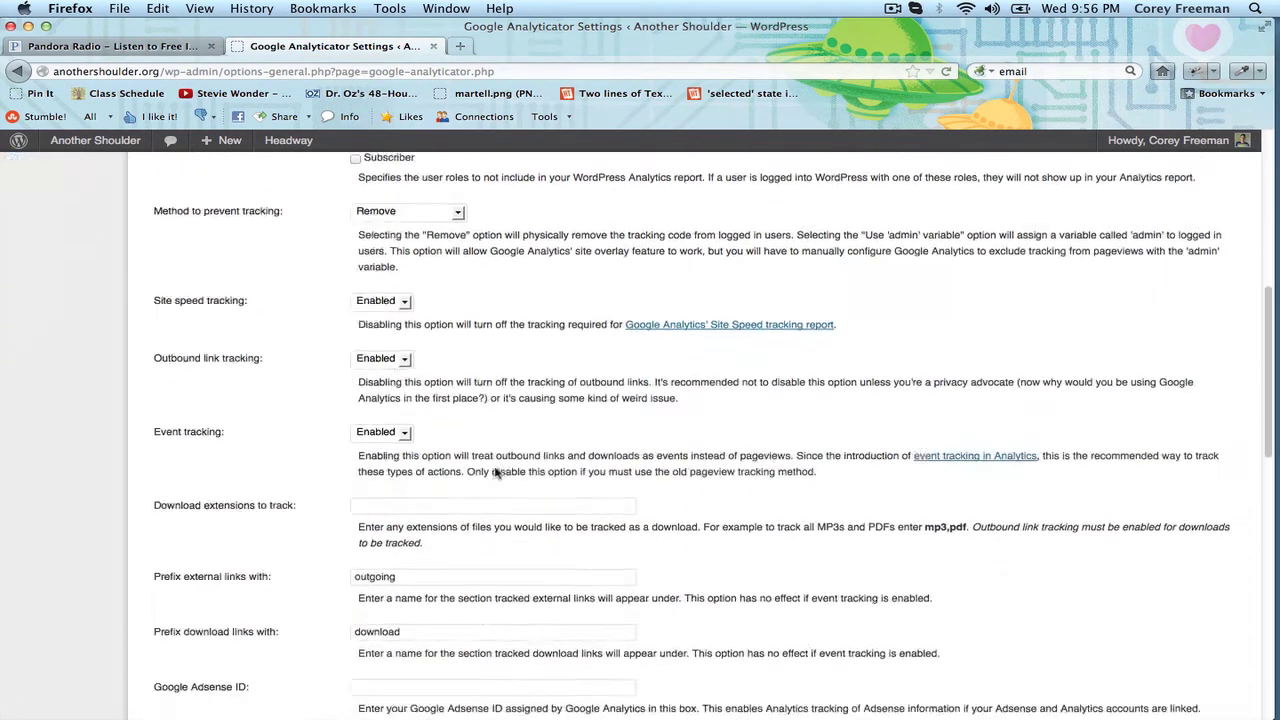
{"action": "scroll", "coordinate": [277, 607], "scroll_direction": "down", "scroll_amount": 3}
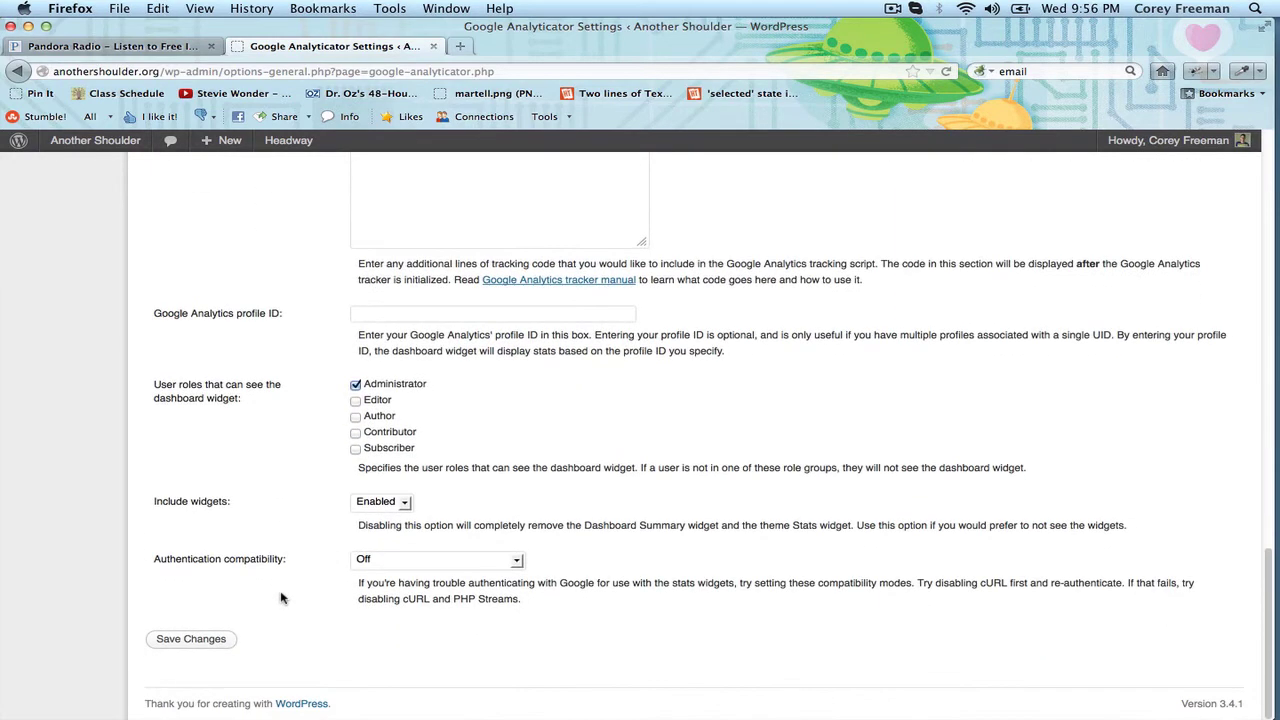
{"action": "left_click", "coordinate": [190, 638]}
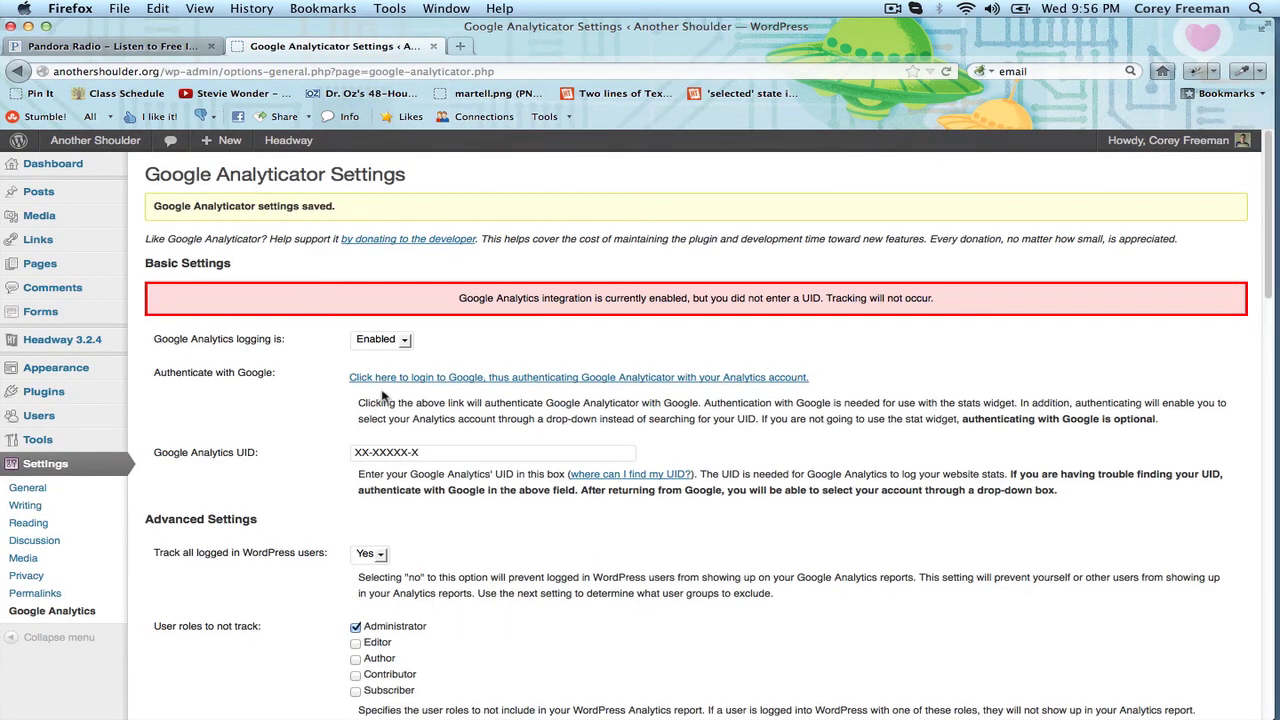
Log in to Google from the plugin settings and grant the site Analytics access
{"action": "left_click", "coordinate": [382, 380]}
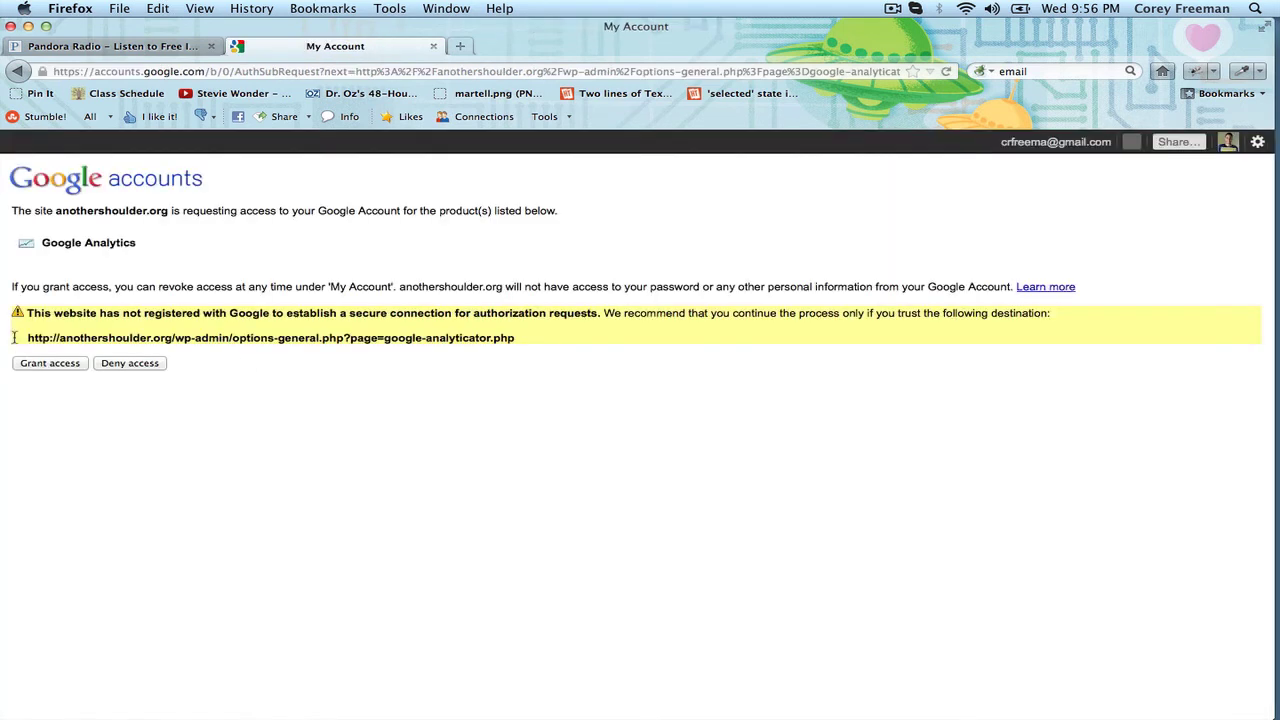
{"action": "left_click", "coordinate": [40, 366]}
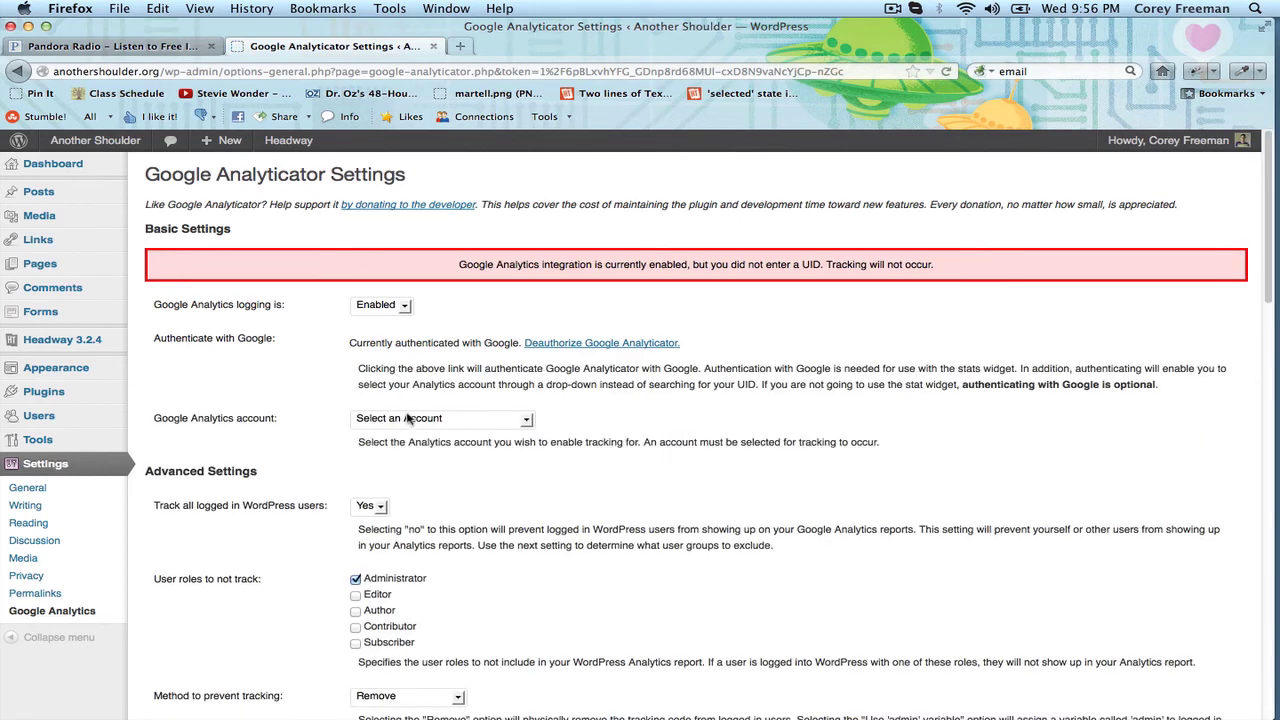
Choose Another Shoulder as the Google Analytics account and save the settings
{"action": "left_click", "coordinate": [406, 419]}
{"action": "left_click", "coordinate": [400, 464]}
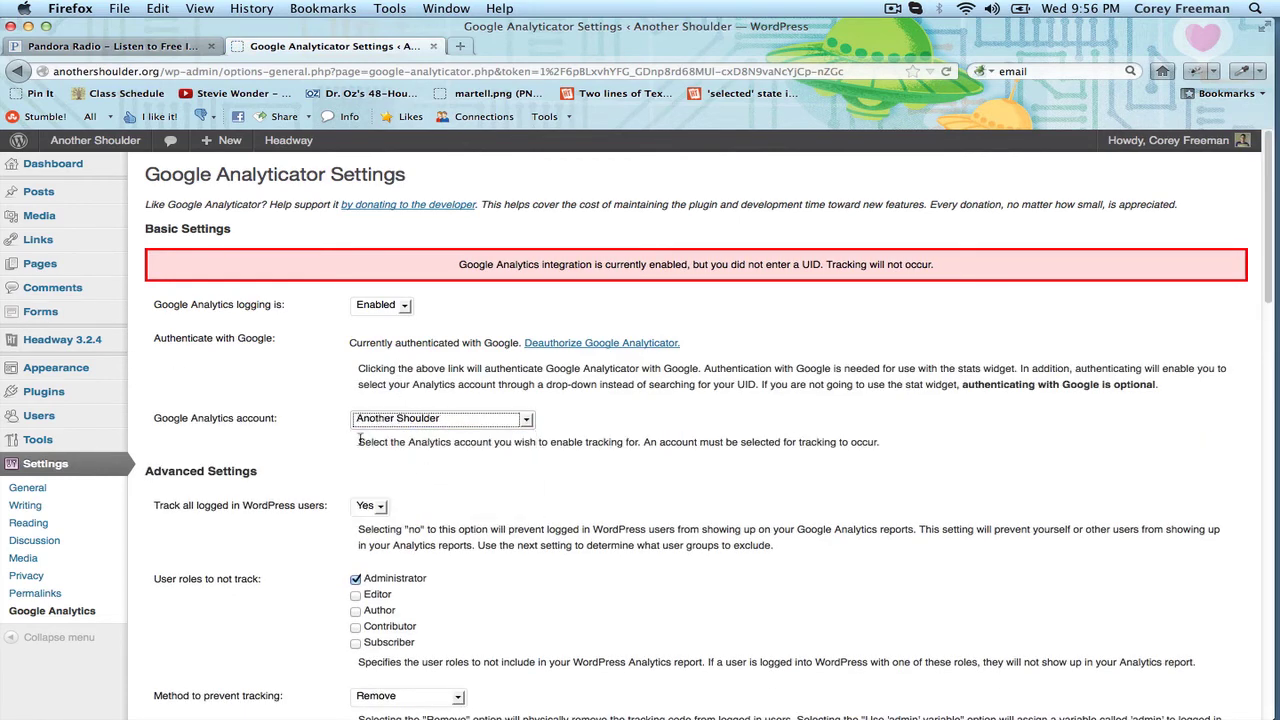
{"action": "scroll", "coordinate": [330, 423], "scroll_direction": "down", "scroll_amount": 15}
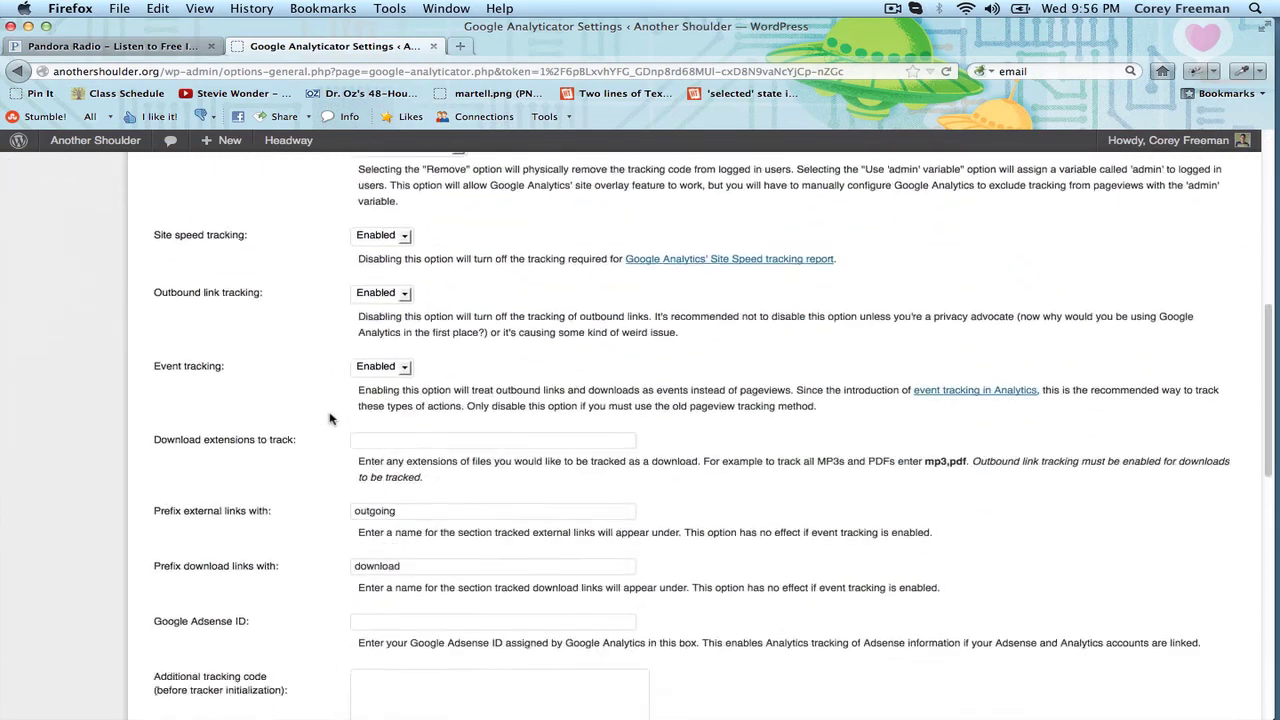
{"action": "left_click", "coordinate": [178, 638]}
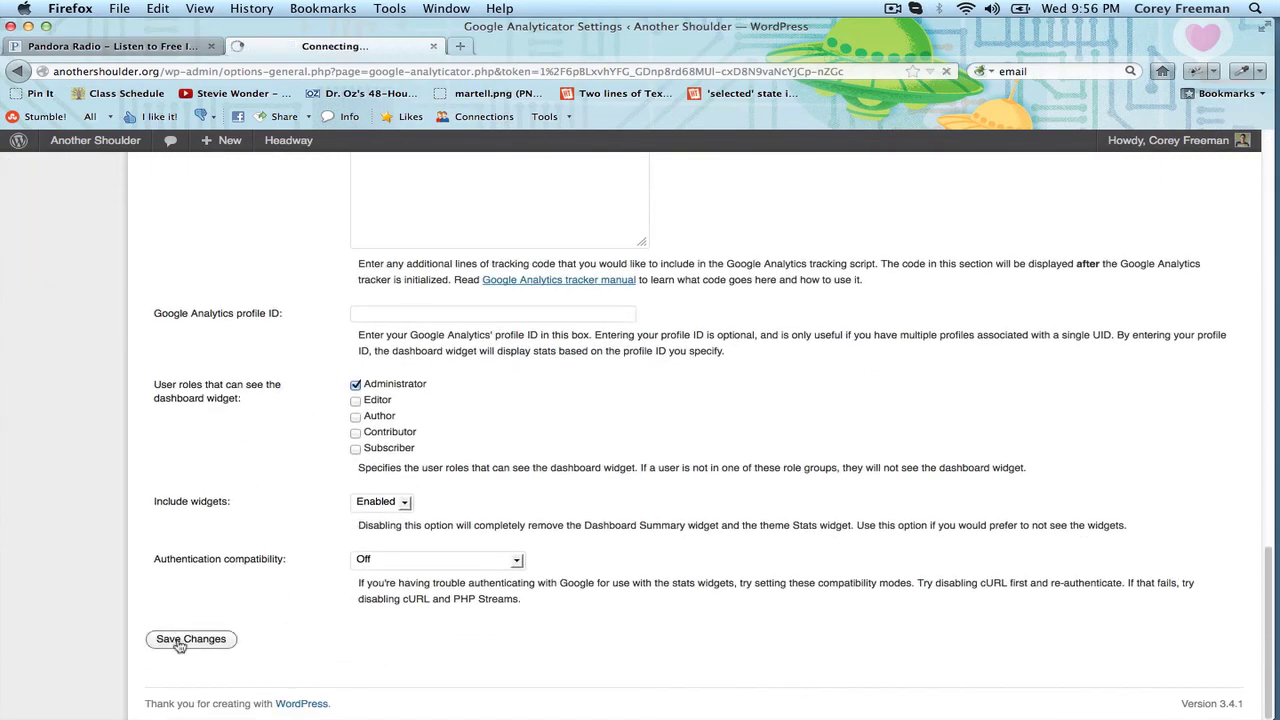
{"action": "scroll", "coordinate": [204, 484], "scroll_direction": "up", "scroll_amount": 10}
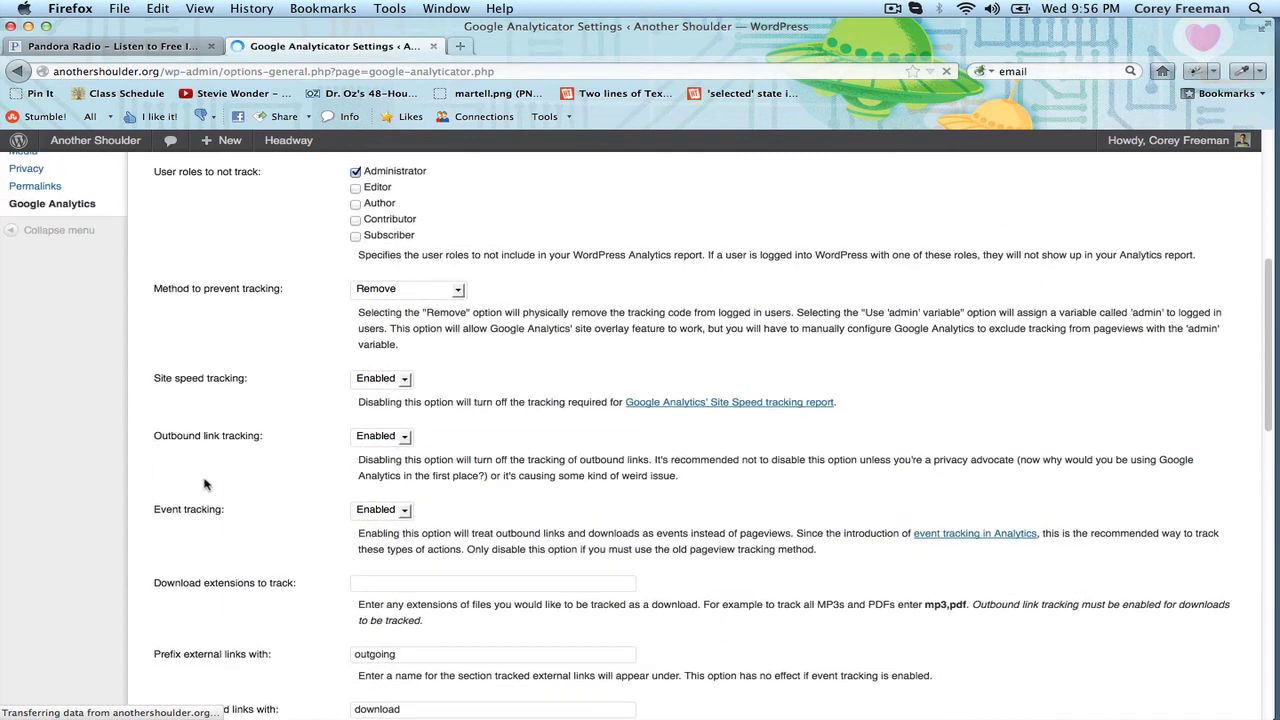
Open the public site in a new tab, then go to the Dashboard to check the Analytics summary
{"action": "right_click", "coordinate": [127, 145]}
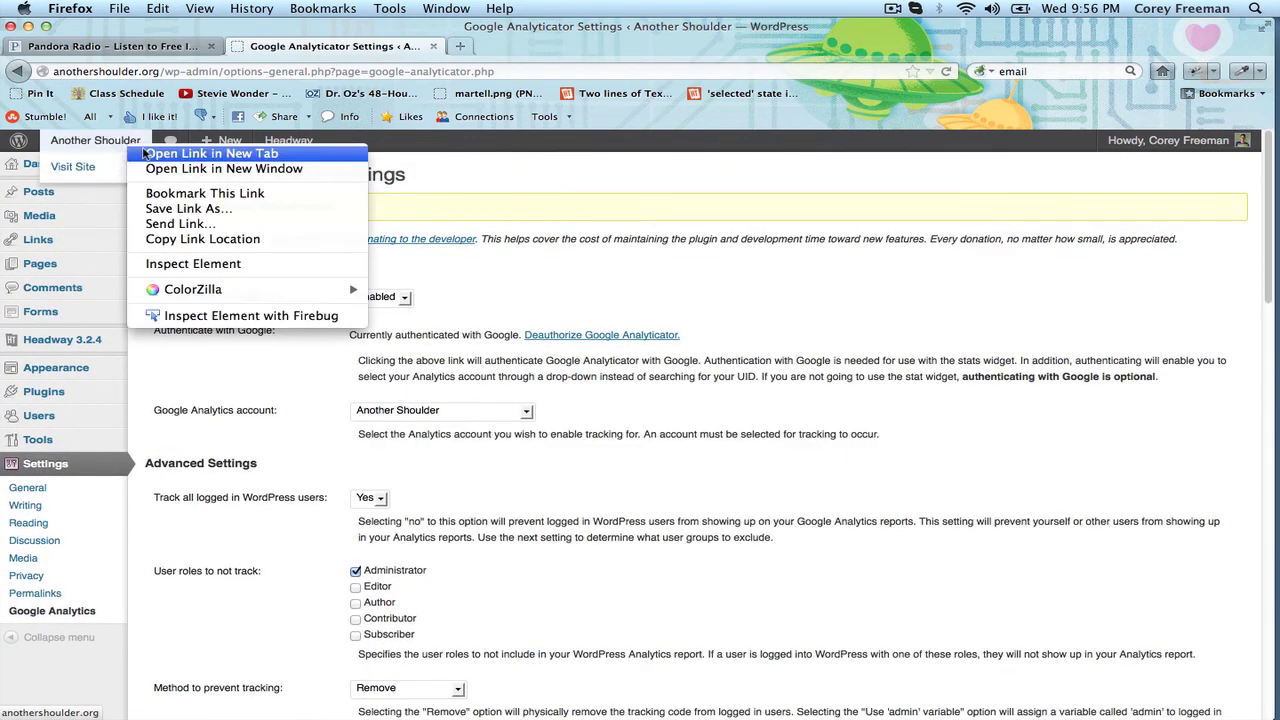
{"action": "left_click", "coordinate": [165, 149]}
{"action": "left_click", "coordinate": [481, 52]}
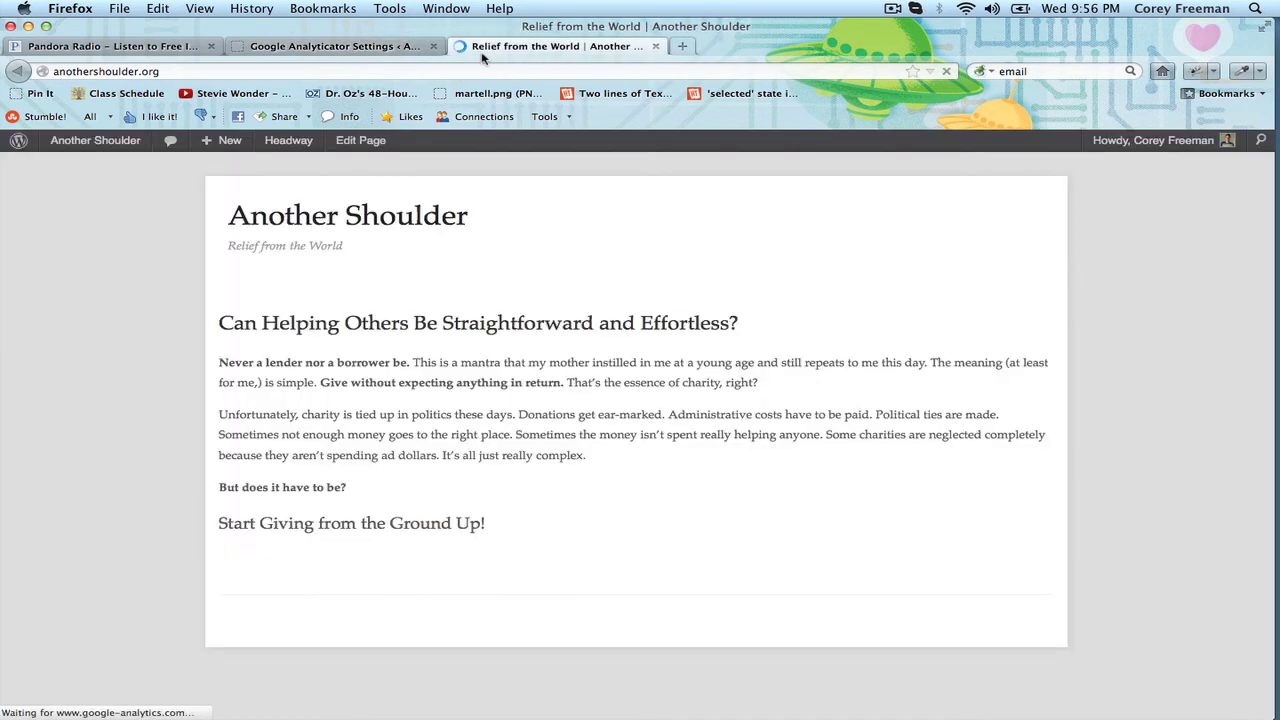
{"action": "left_click", "coordinate": [388, 50]}
{"action": "left_click", "coordinate": [97, 176]}
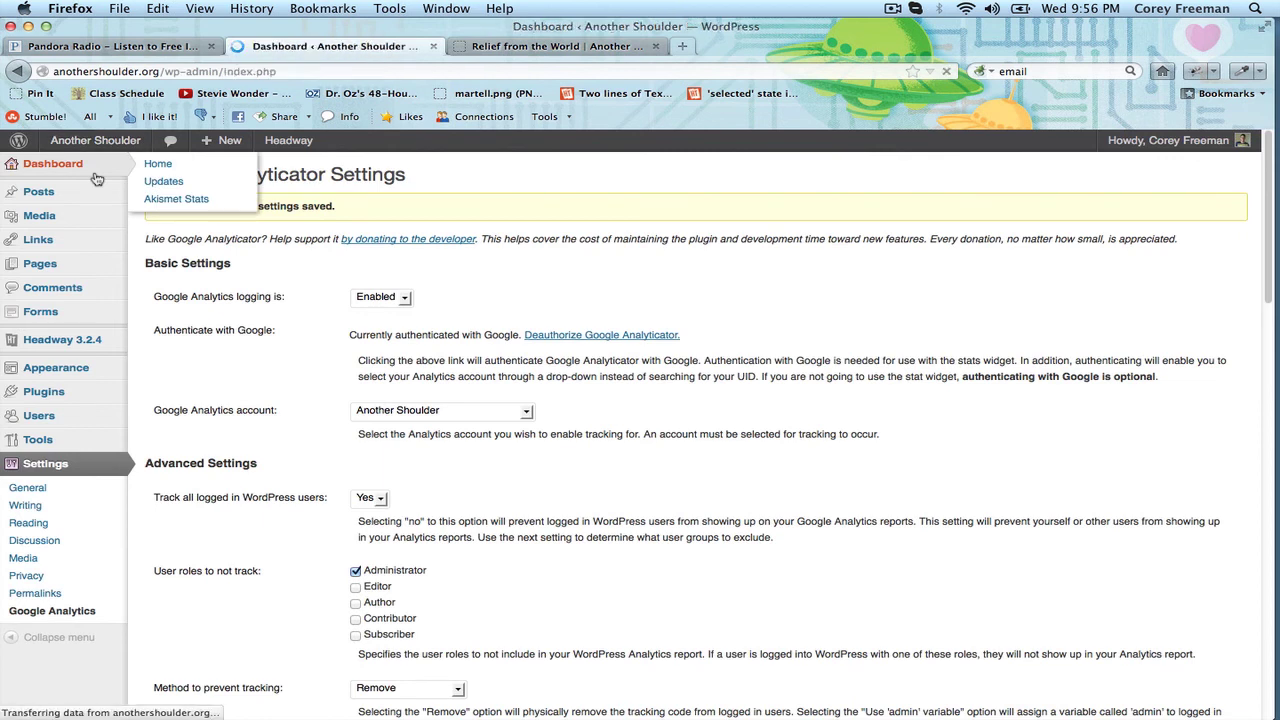